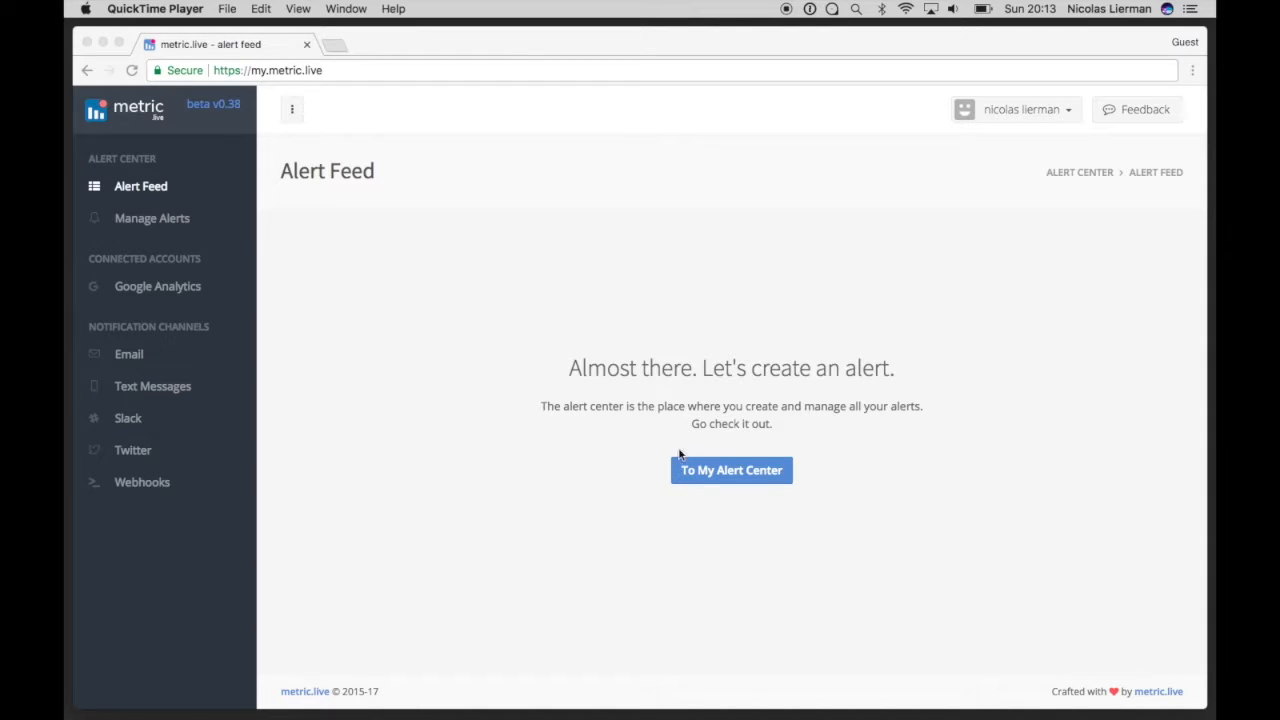
# - Go to the alert center and start creating a new Standard Alert
pyautogui.click(700, 492)
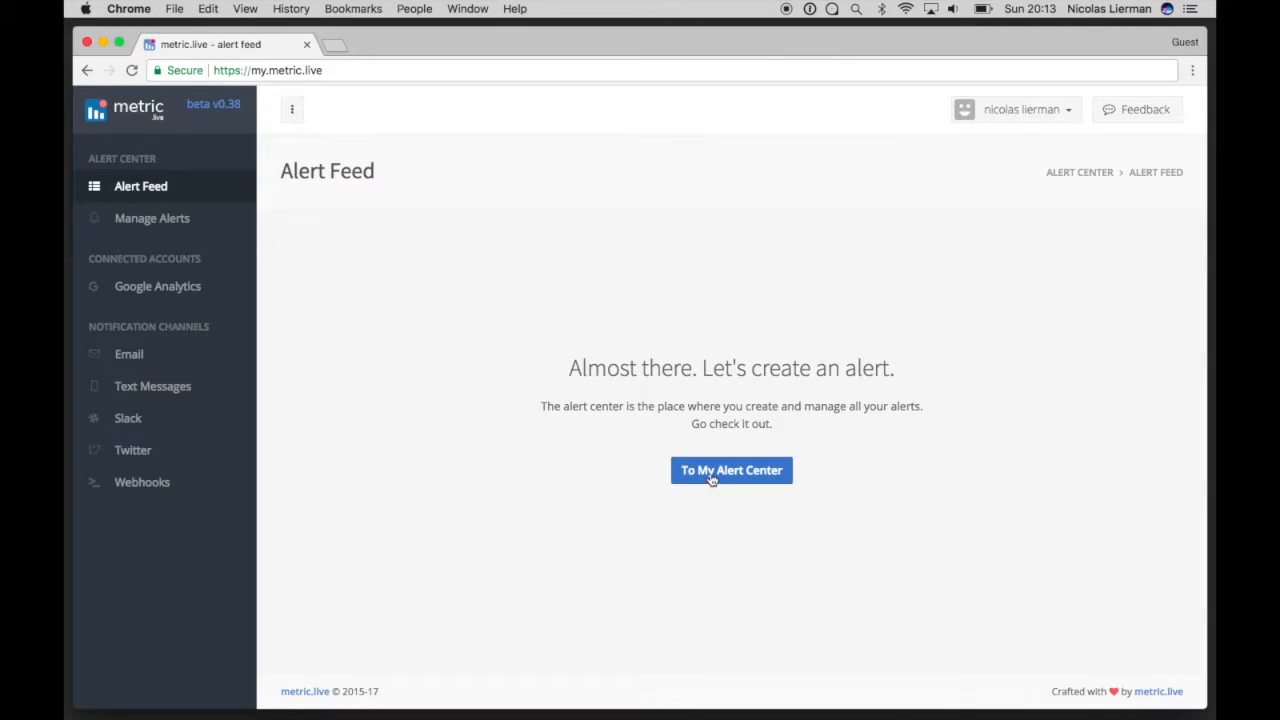
pyautogui.click(711, 476)
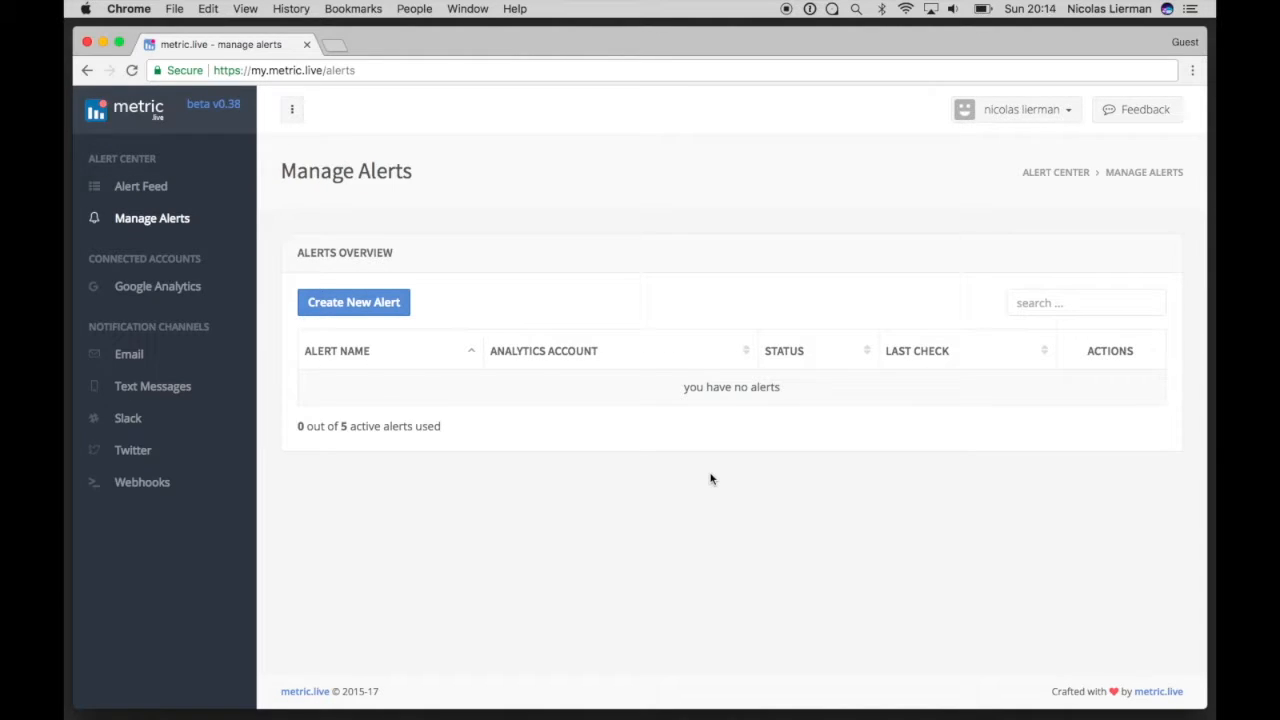
pyautogui.click(375, 310)
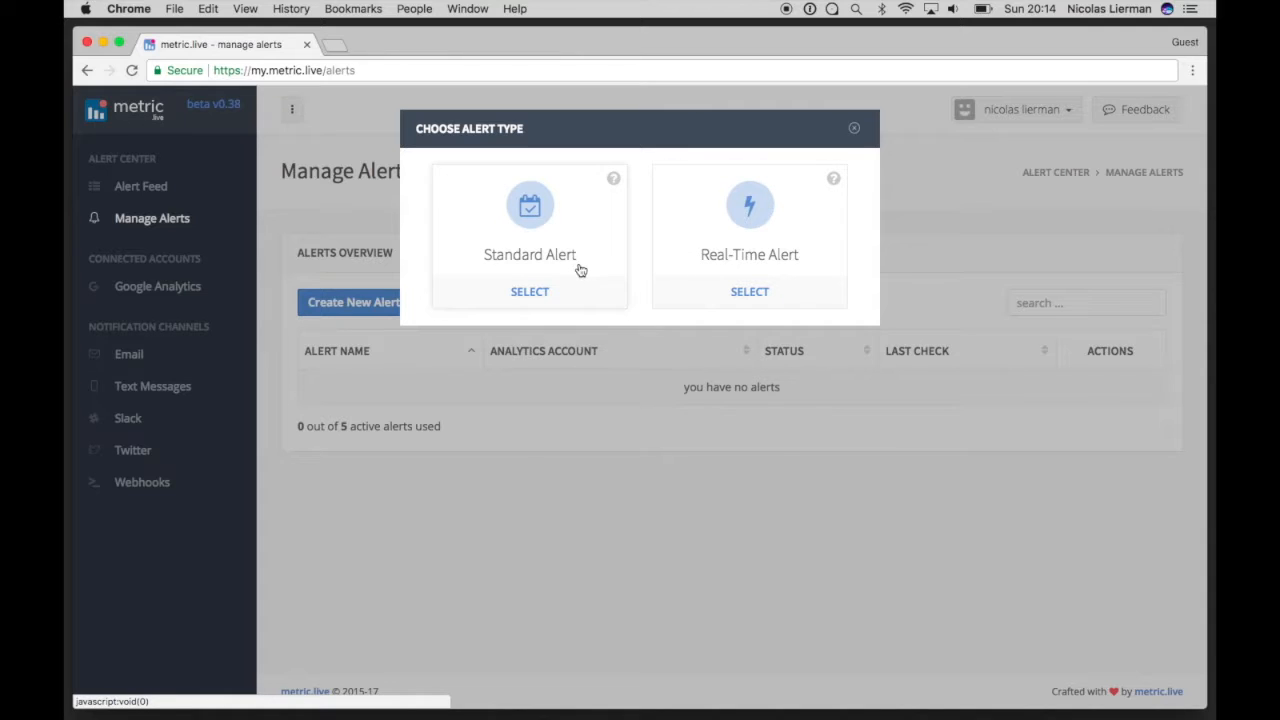
pyautogui.click(564, 263)
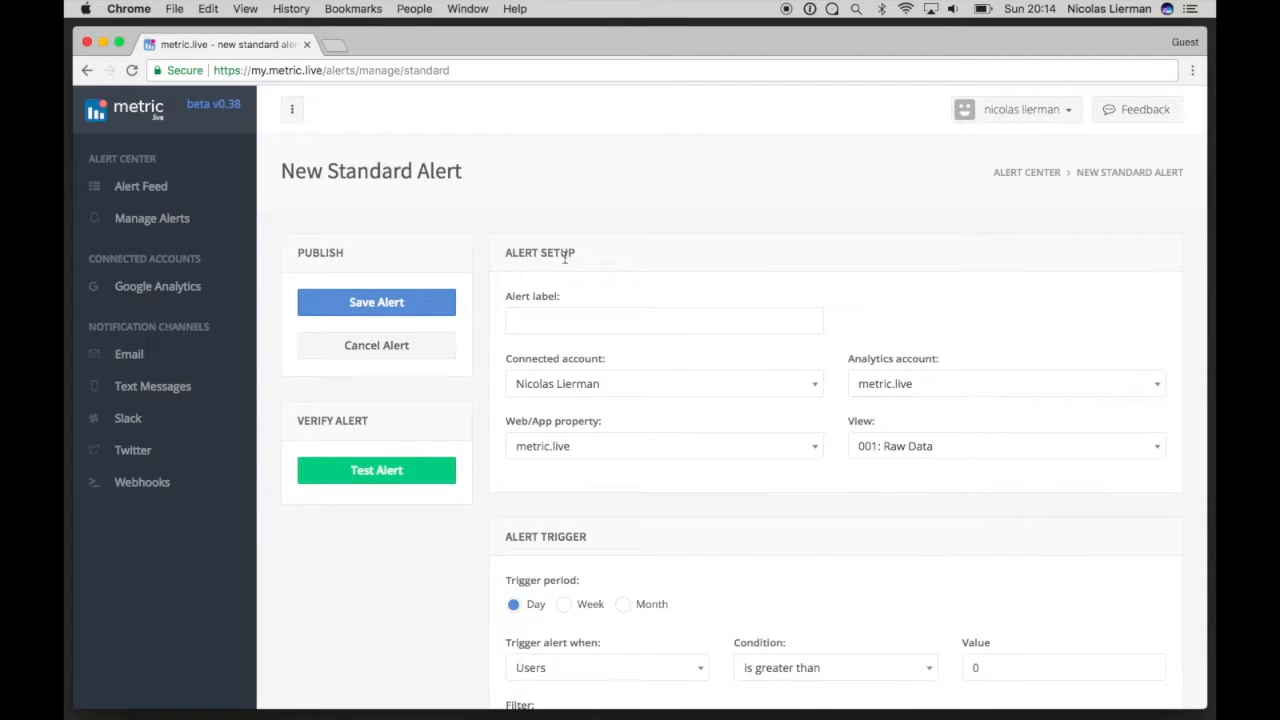
# - Label the alert "My First Alert" and set its analytics view to 003: Site
pyautogui.click(551, 328)
pyautogui.write('My First Alert')
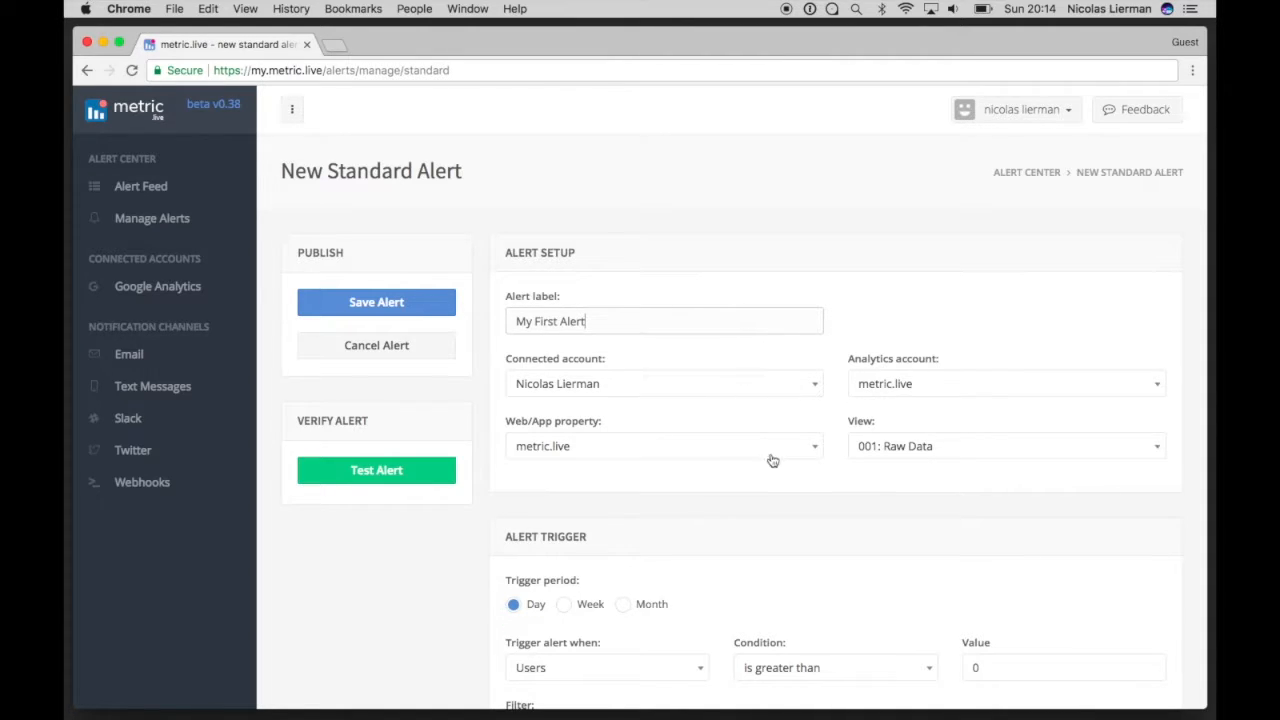
pyautogui.click(877, 454)
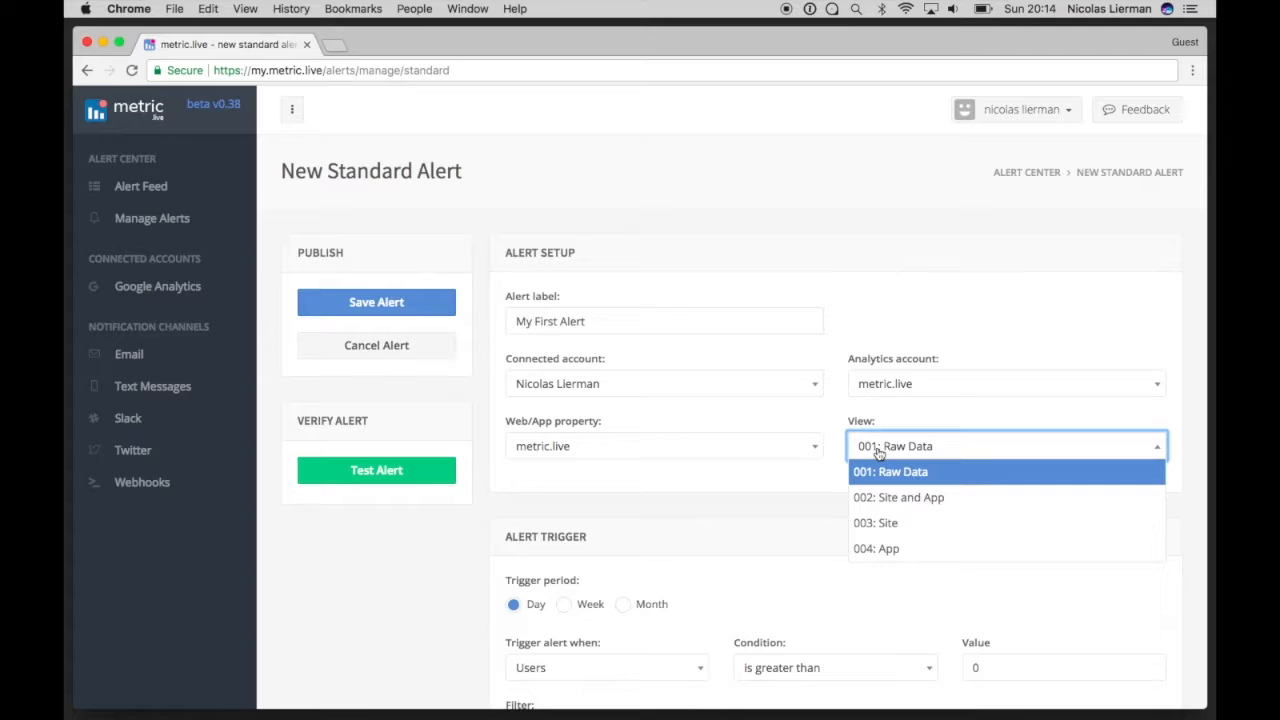
pyautogui.click(873, 527)
pyautogui.click(874, 330)
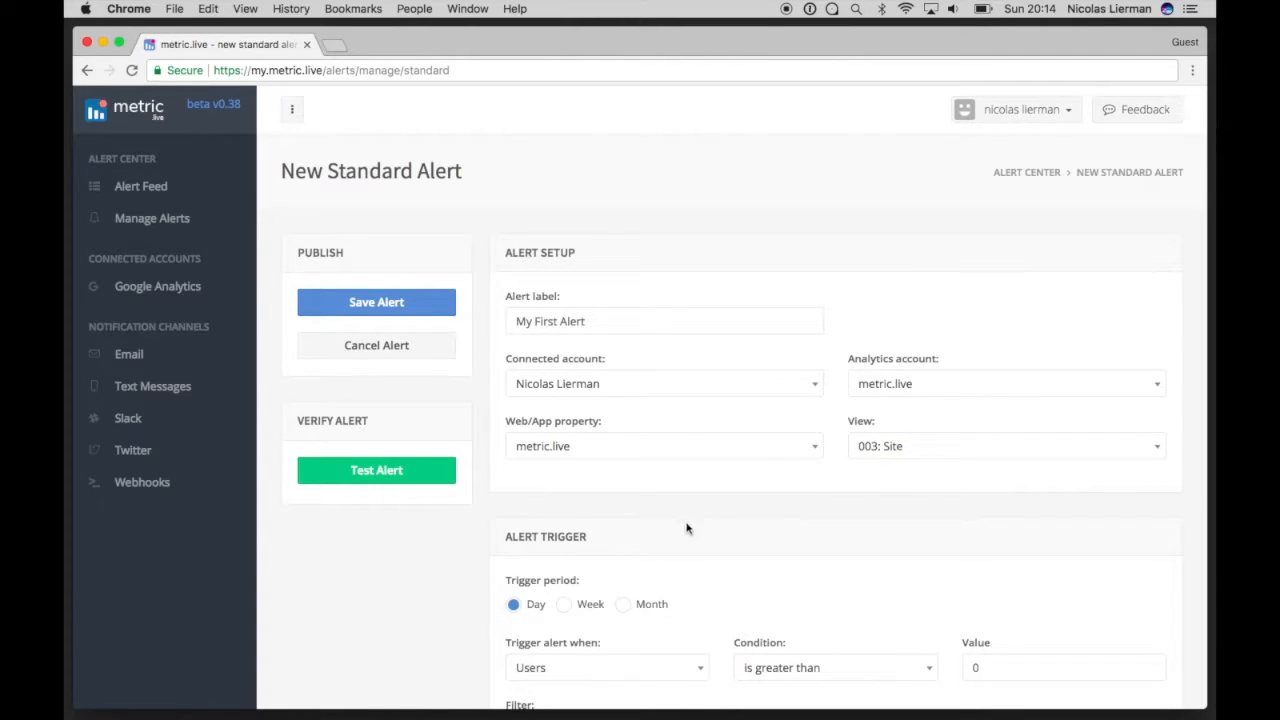
# - Set the alert's trigger period to Day and its trigger metric to Sessions
pyautogui.scroll(-5, 688, 529)
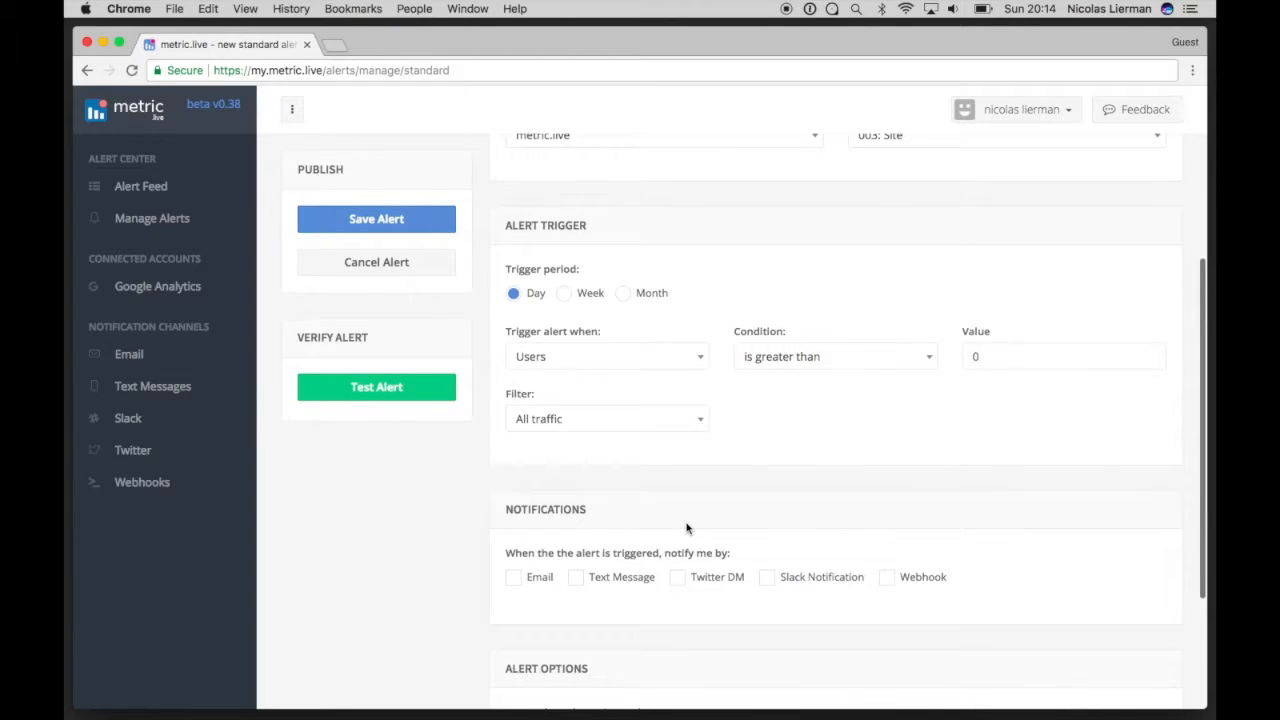
pyautogui.click(564, 299)
pyautogui.click(624, 295)
pyautogui.click(516, 296)
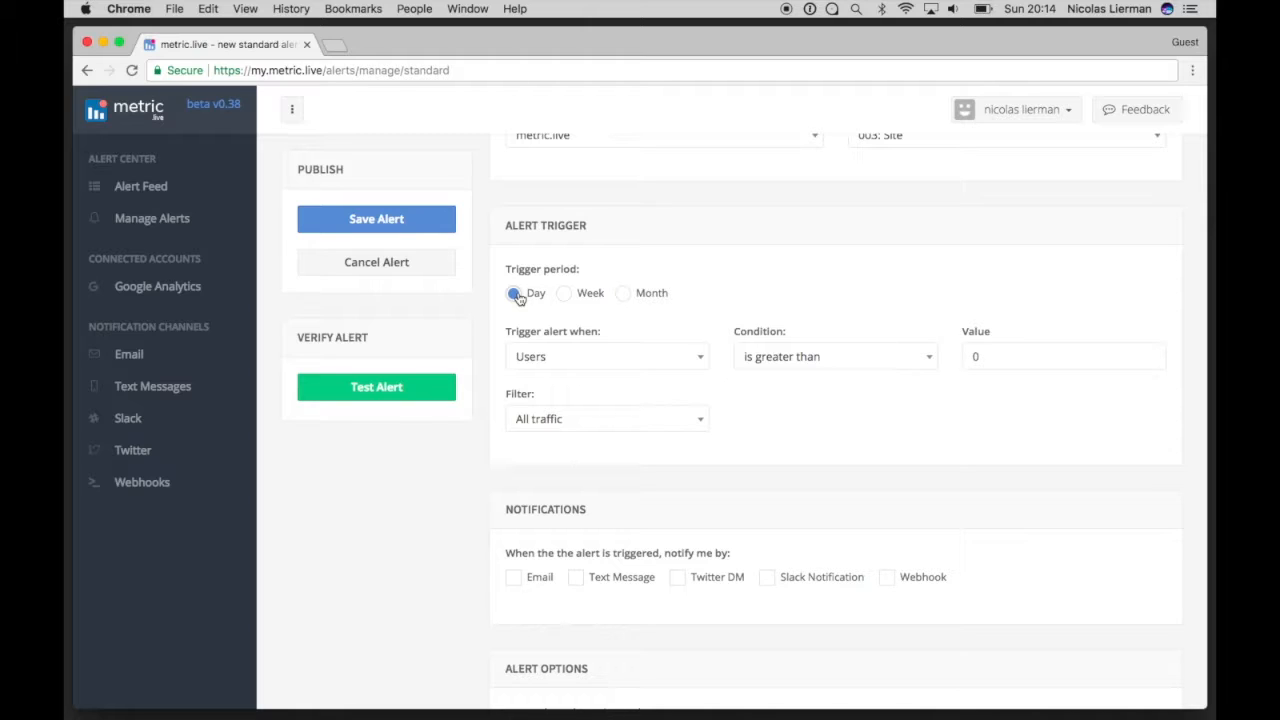
pyautogui.click(589, 366)
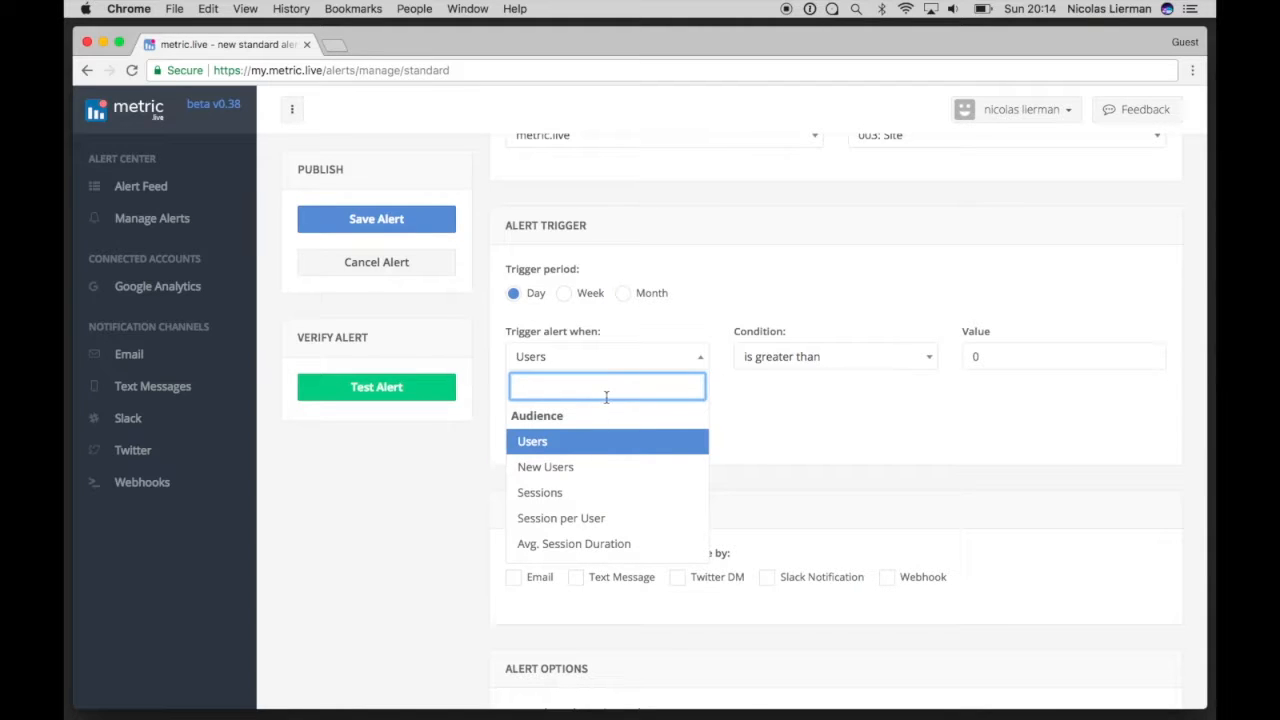
pyautogui.write('Session')
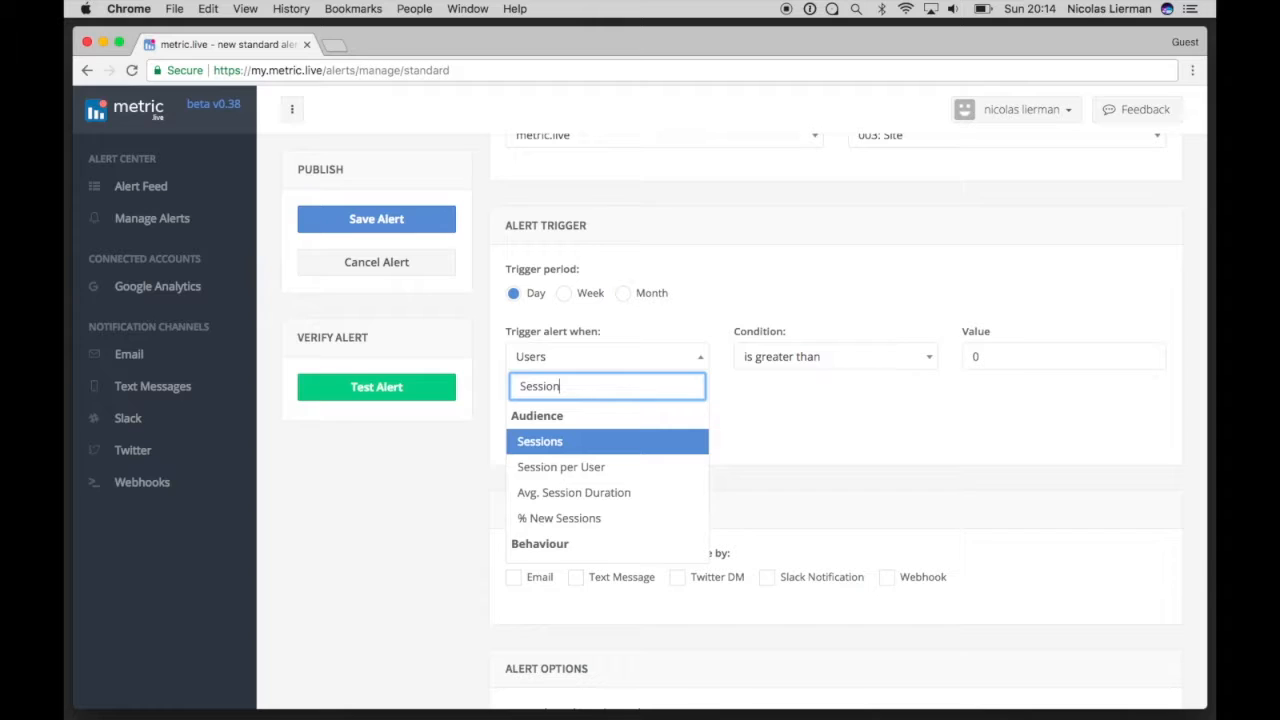
pyautogui.click(588, 441)
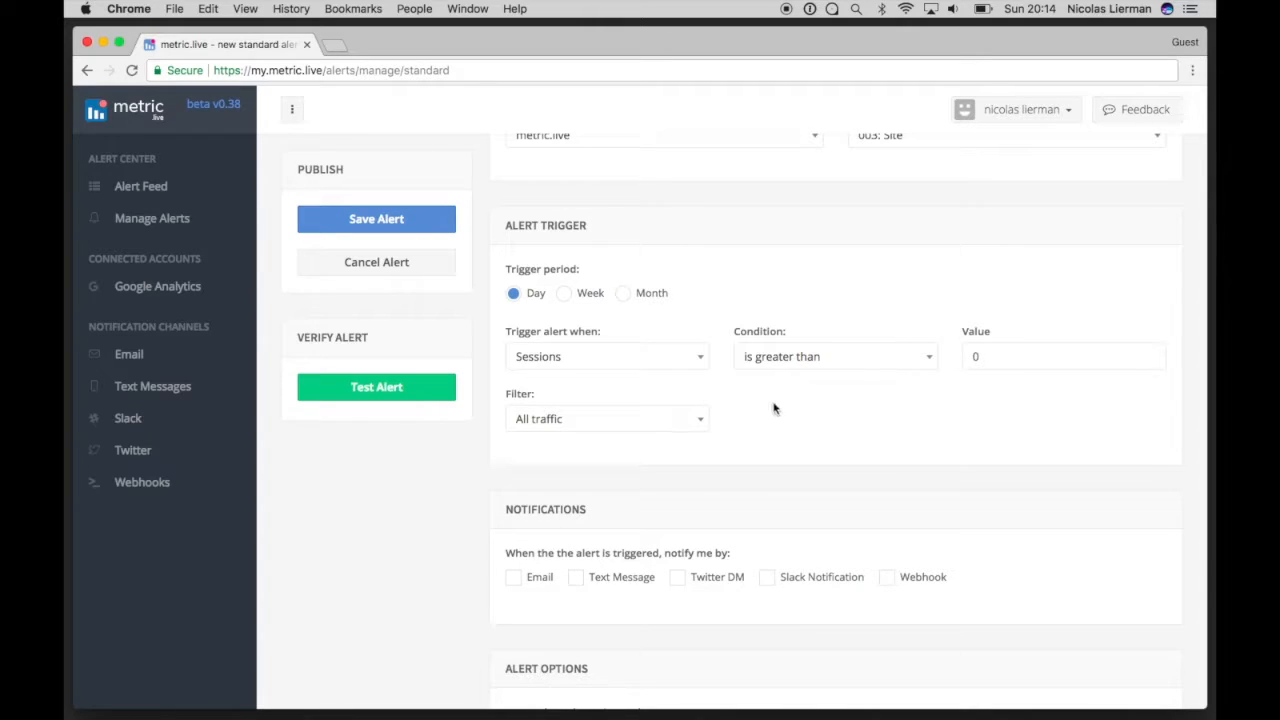
# - Set the Sessions trigger condition to "is greater than" with a value of 10, and test the alert
pyautogui.click(838, 364)
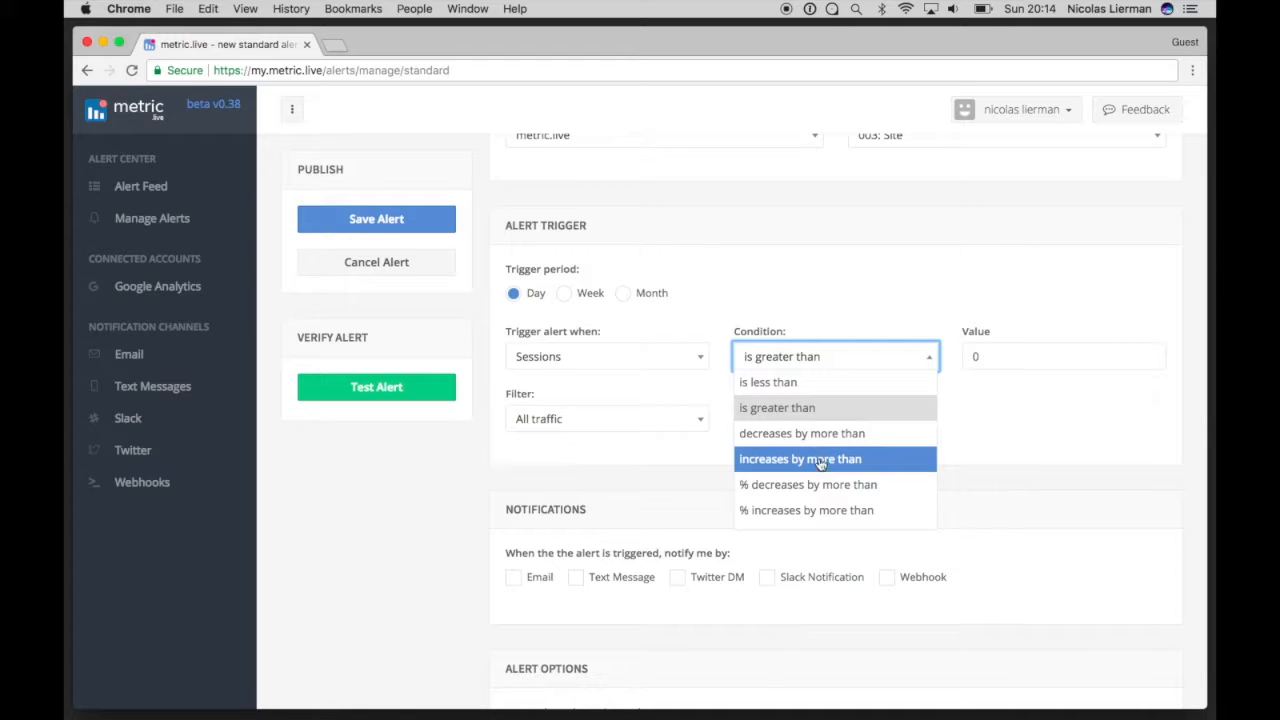
pyautogui.scroll(-2, 808, 510)
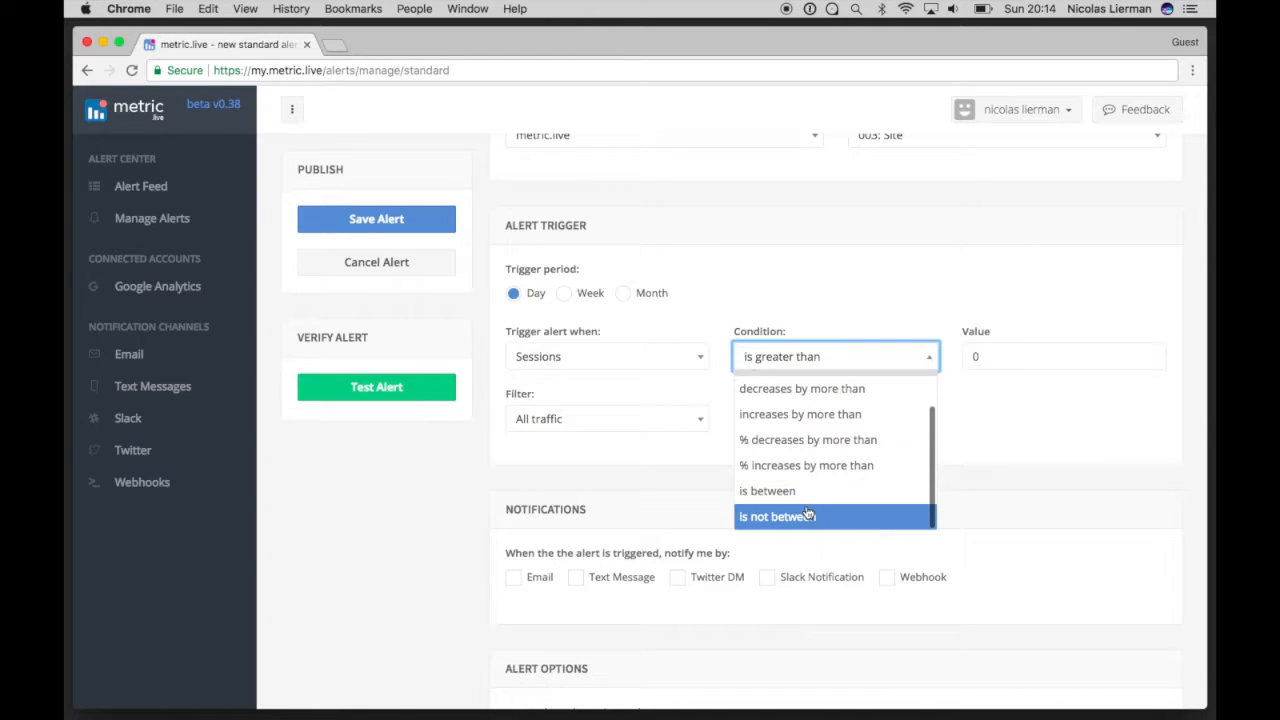
pyautogui.scroll(2, 814, 492)
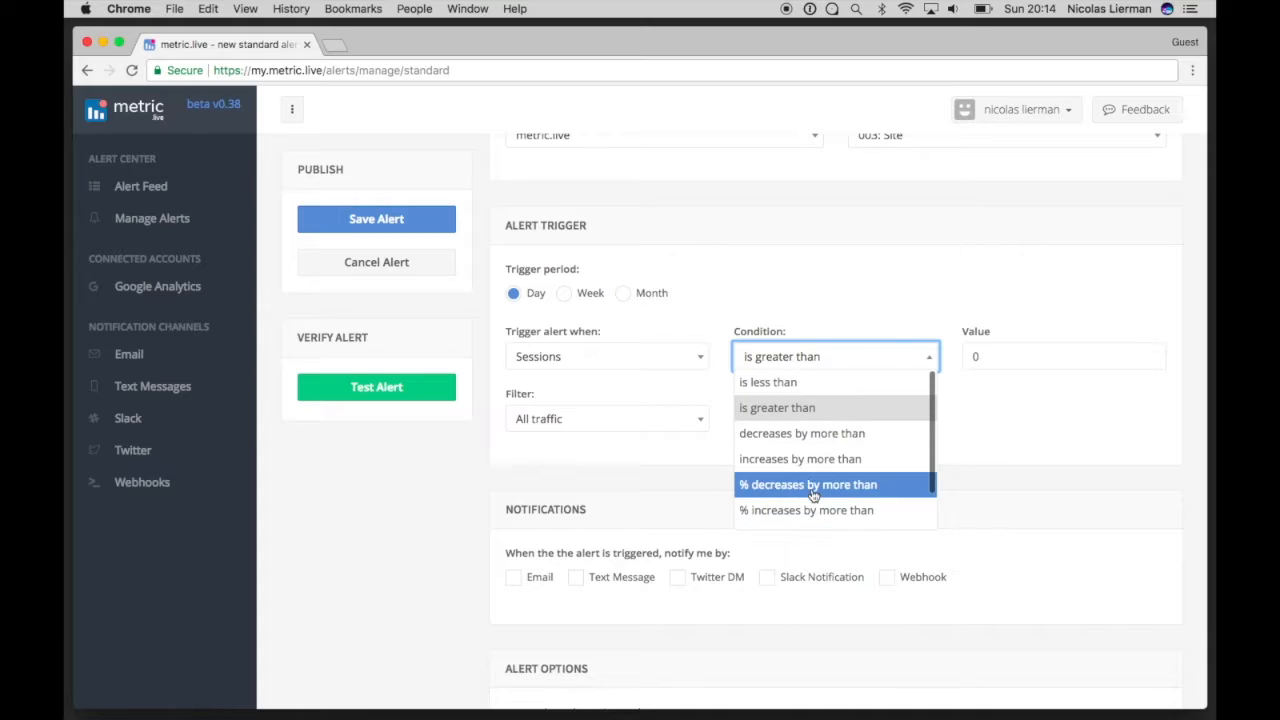
pyautogui.click(817, 418)
pyautogui.doubleClick(985, 358)
pyautogui.write('10')
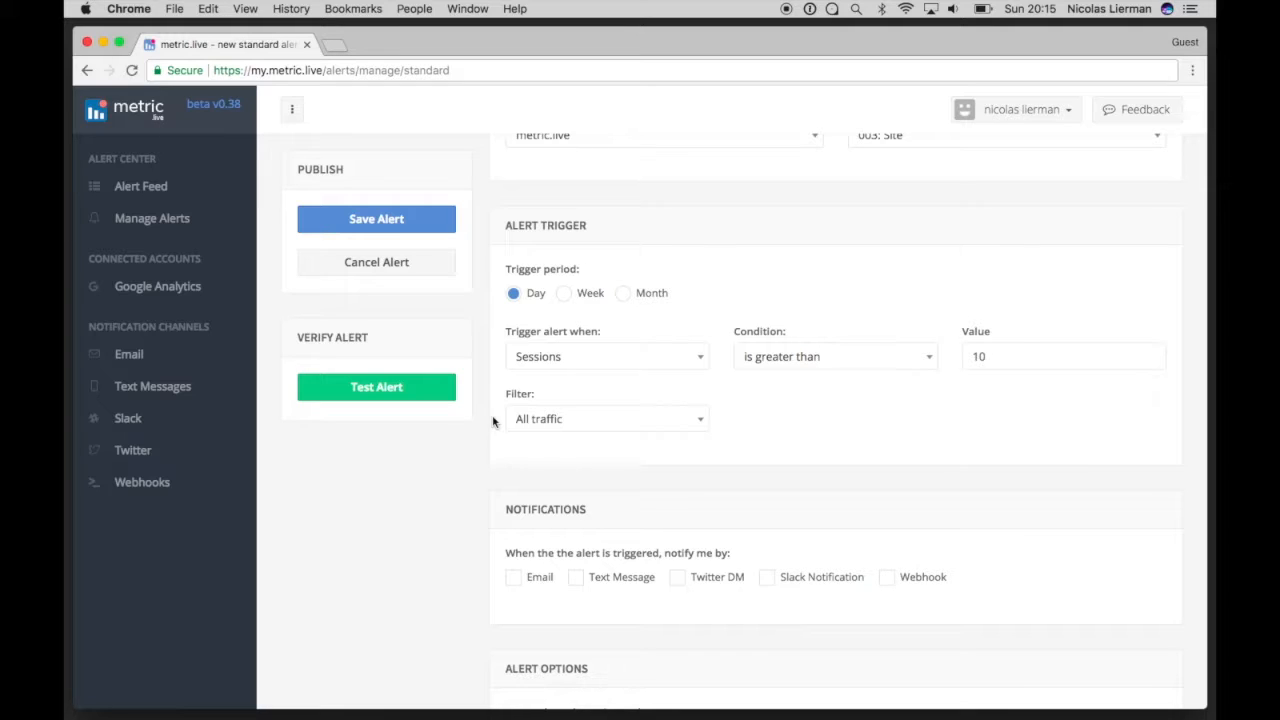
pyautogui.click(396, 393)
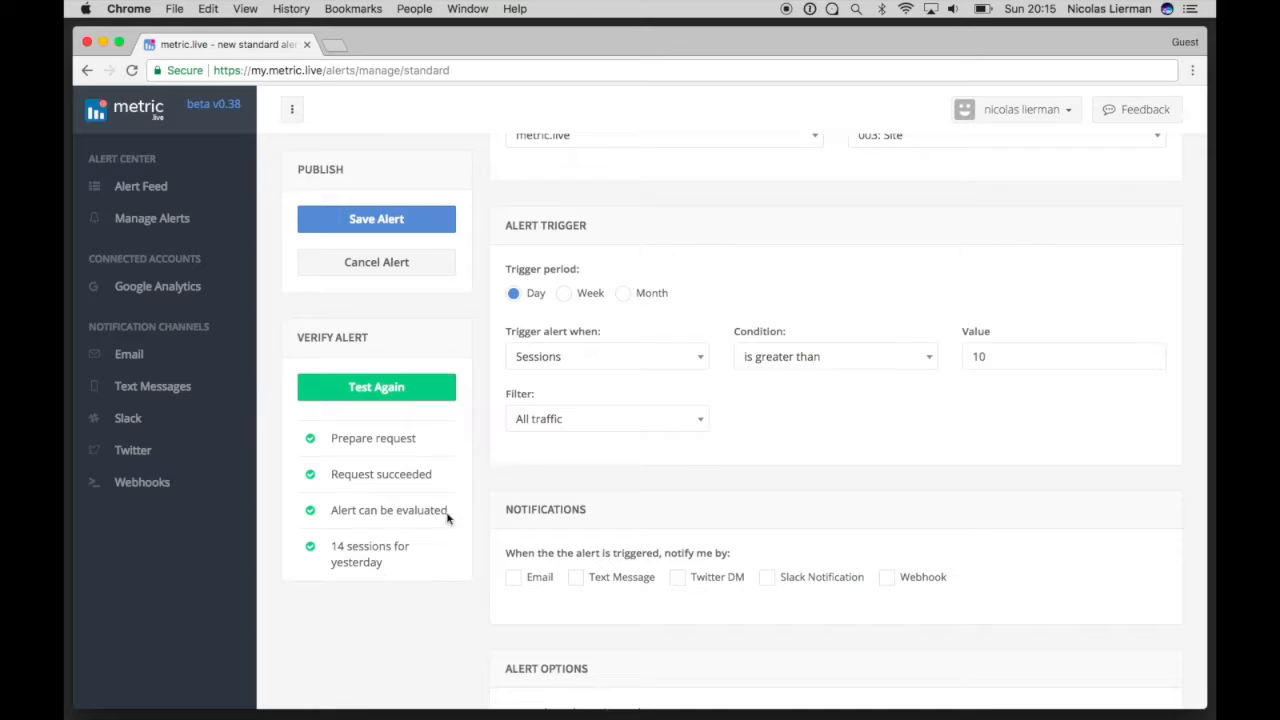
# - Filter the trigger to User Type contains New Visitor, and test the alert again
pyautogui.click(652, 428)
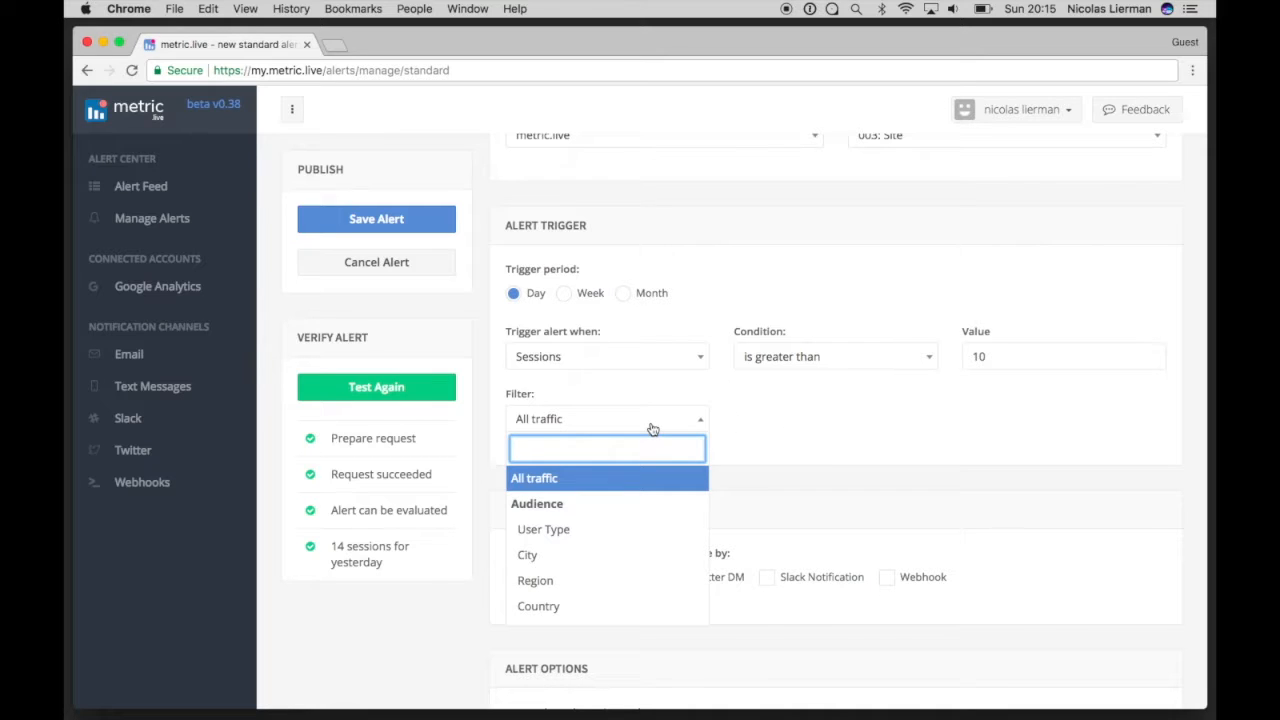
pyautogui.click(584, 532)
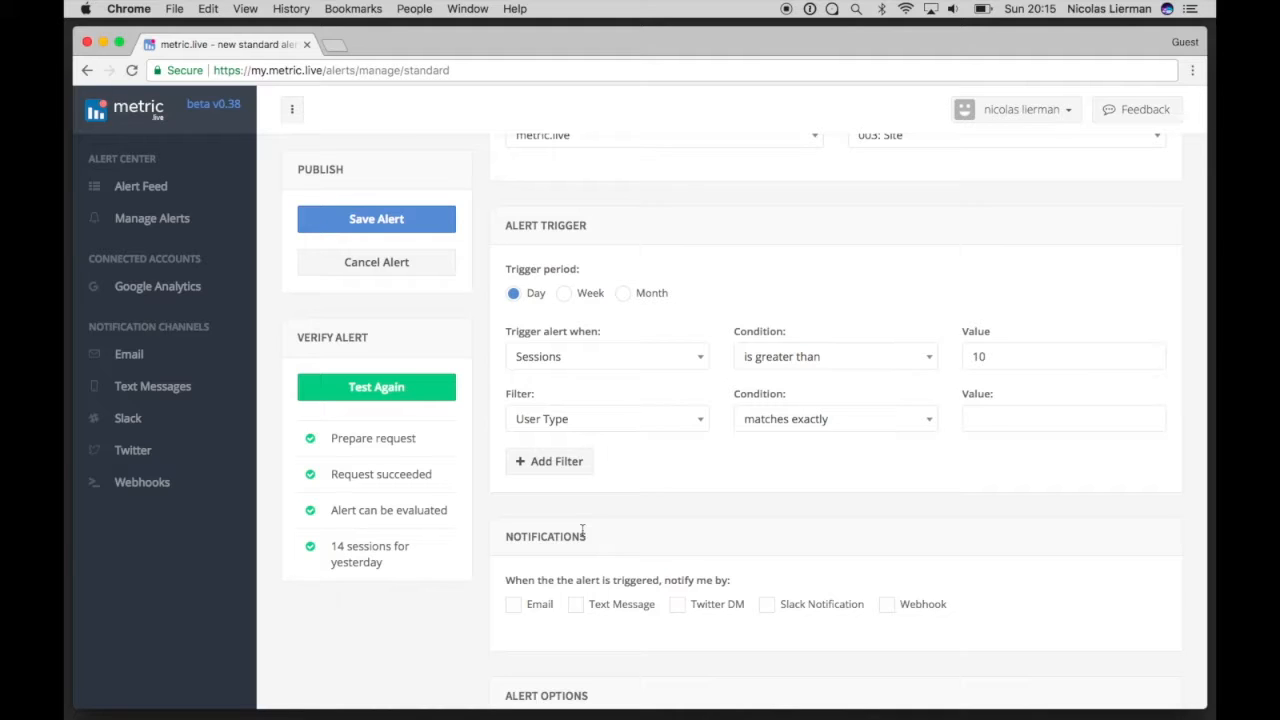
pyautogui.click(866, 428)
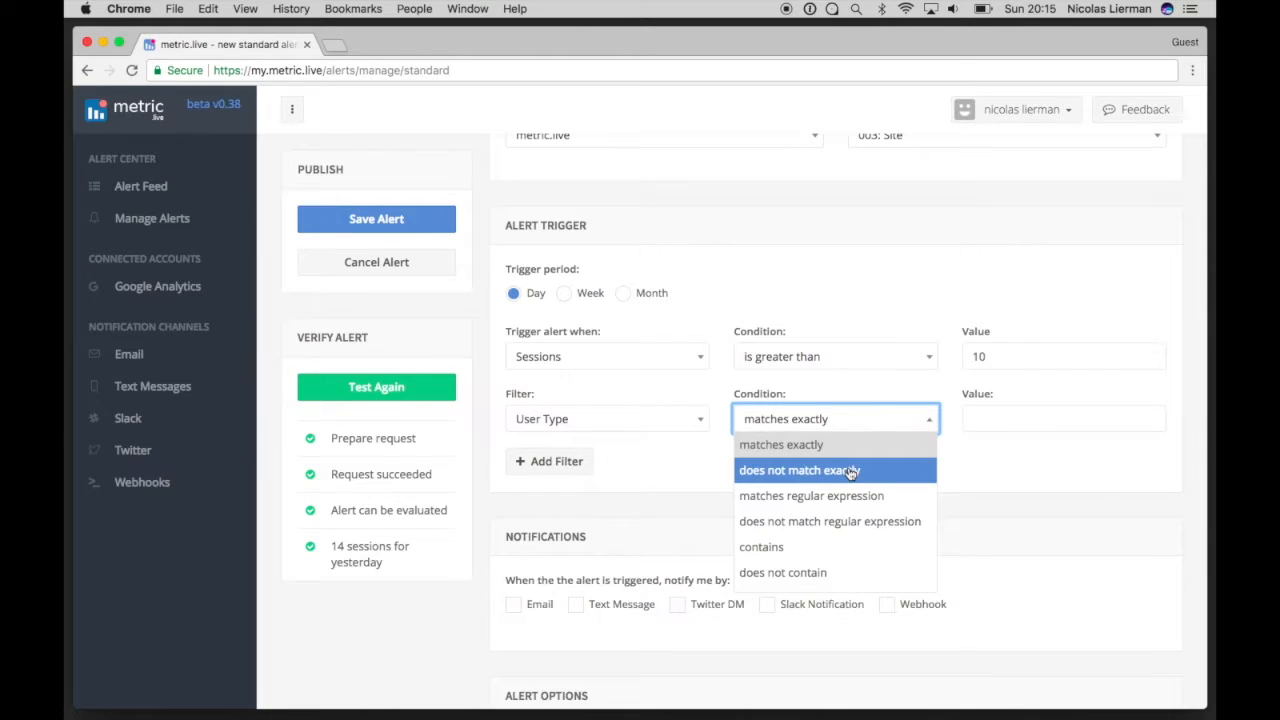
pyautogui.scroll(-3, 850, 472)
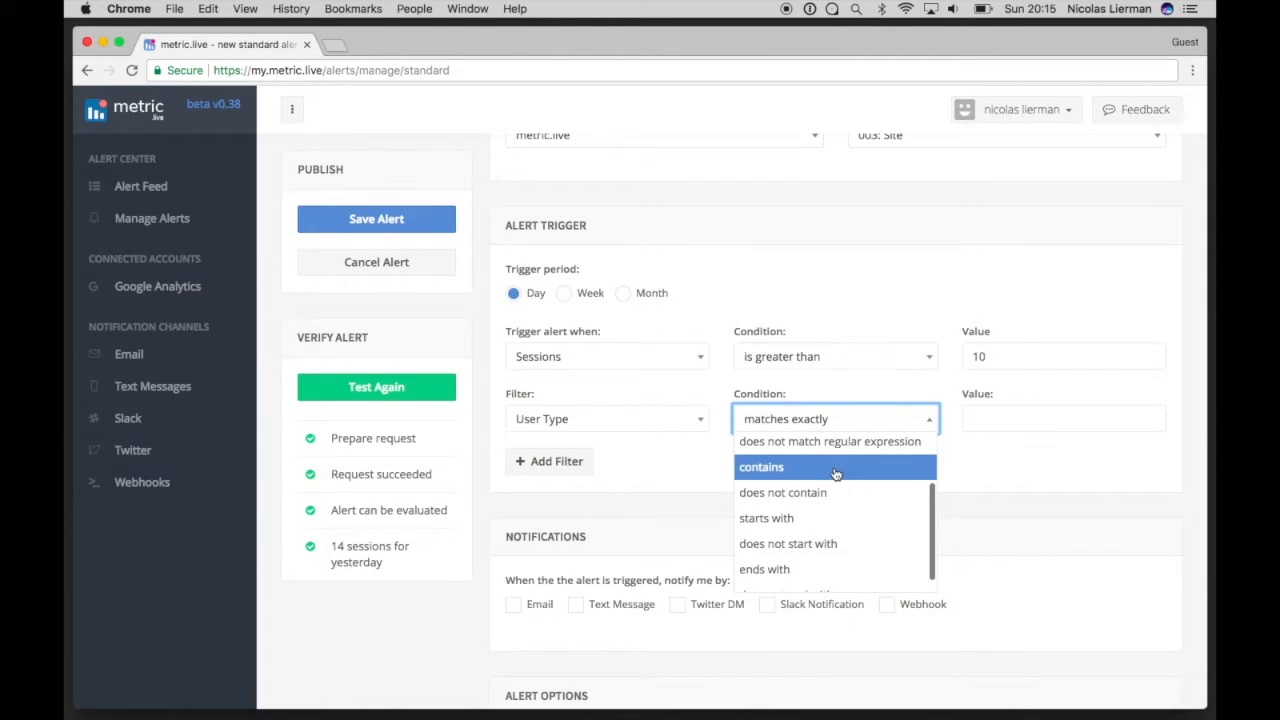
pyautogui.click(826, 472)
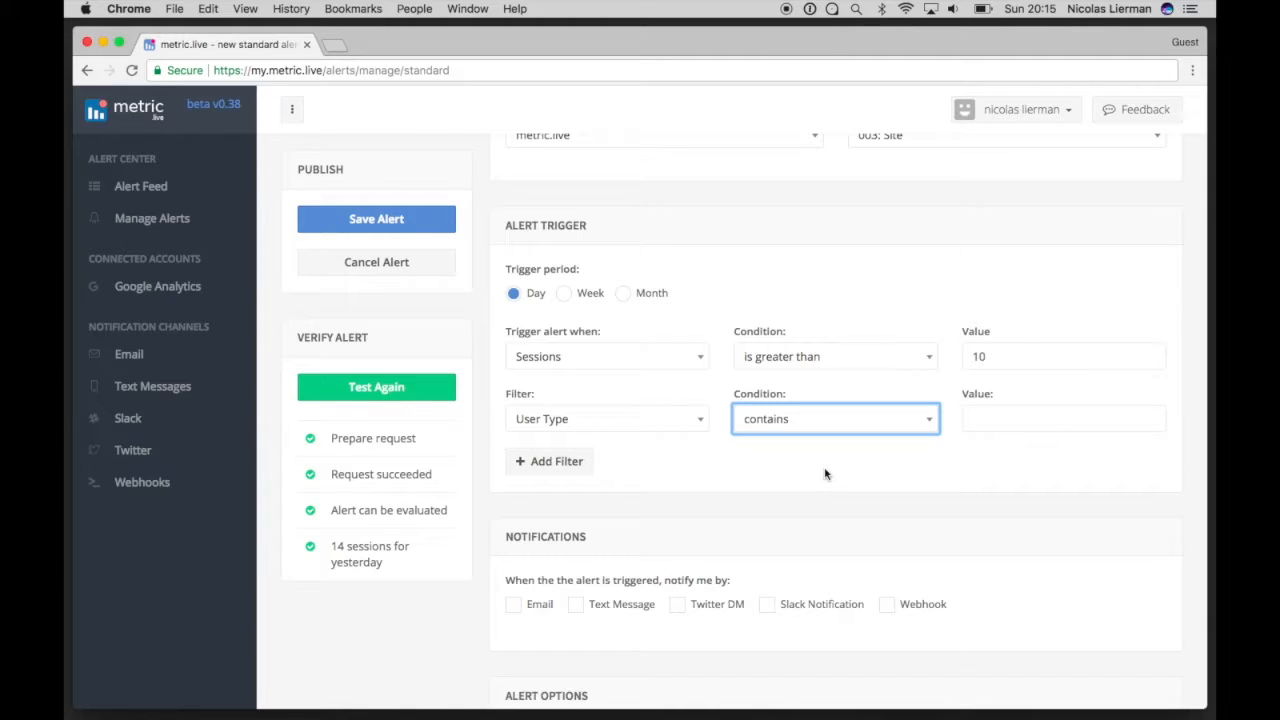
pyautogui.click(985, 419)
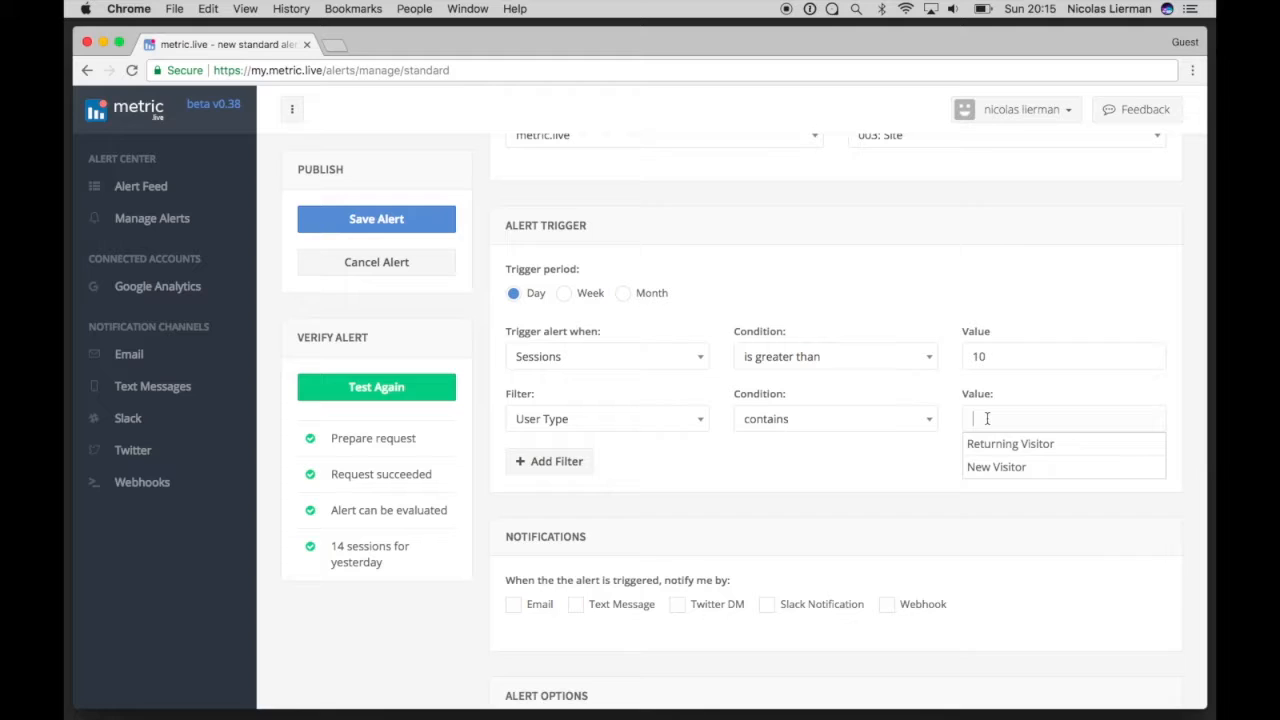
pyautogui.click(982, 468)
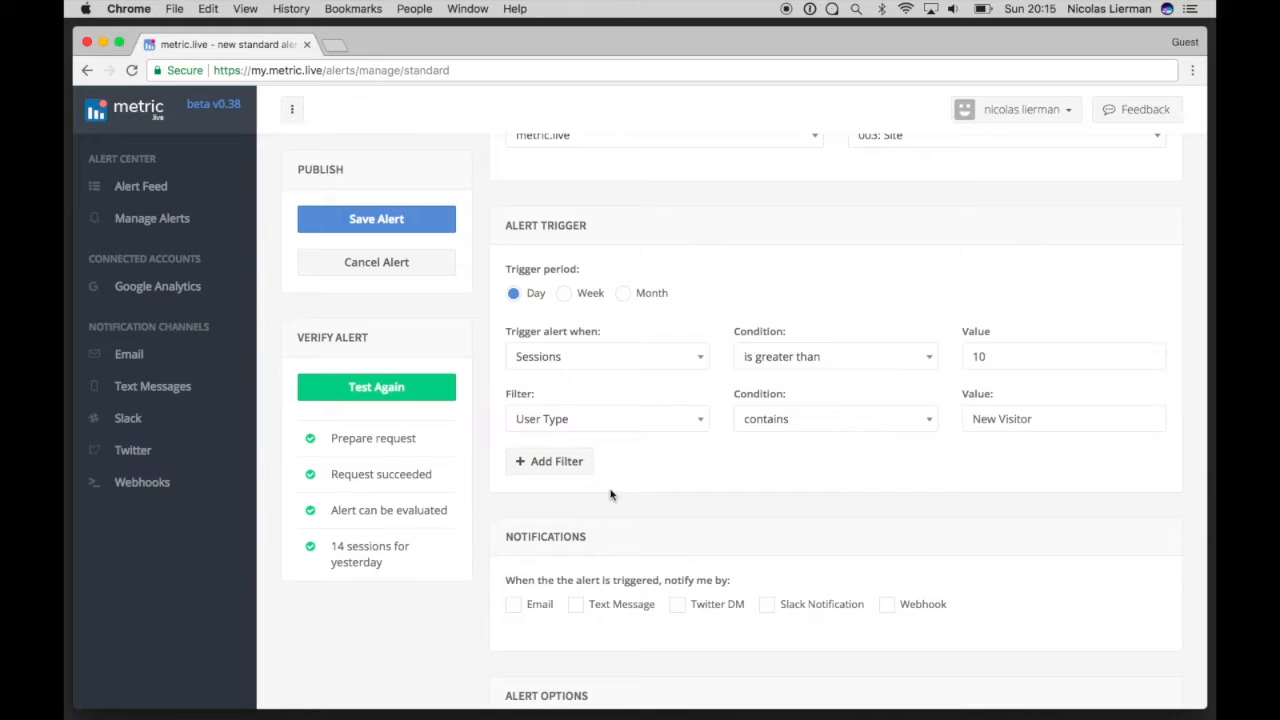
pyautogui.click(399, 392)
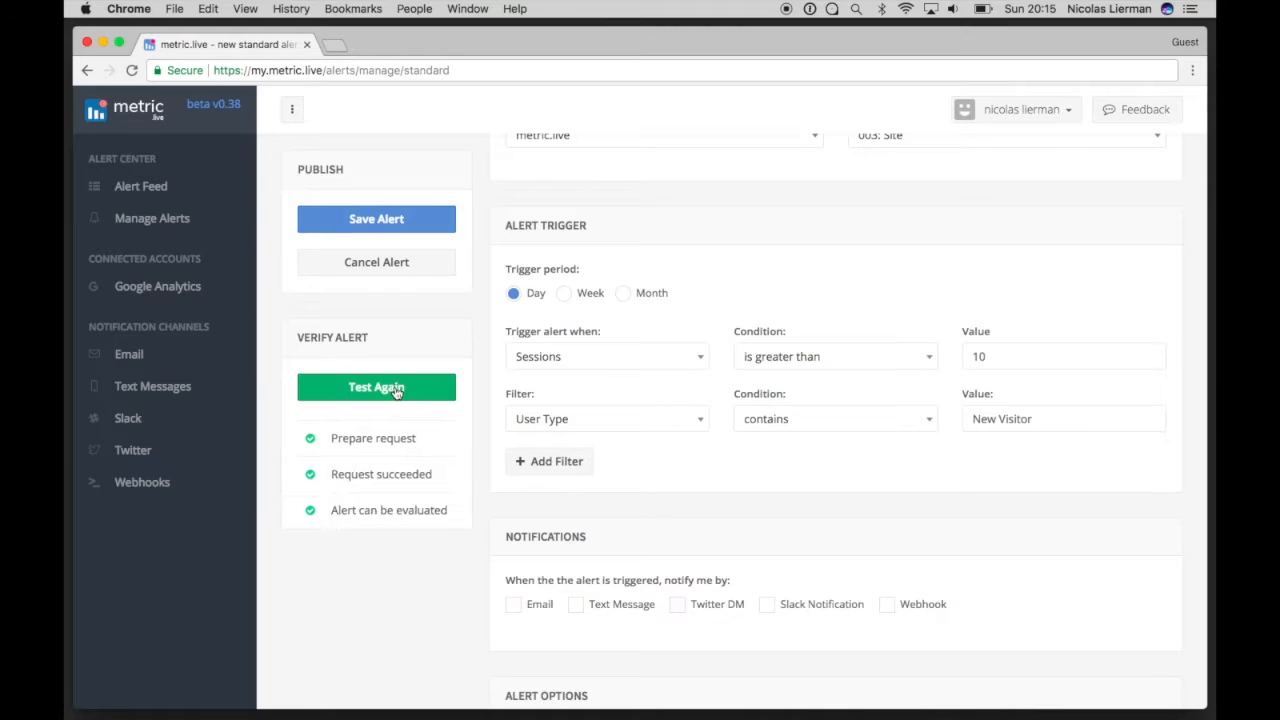
# - Add a second filter row to the alert trigger and remove it again
pyautogui.click(549, 462)
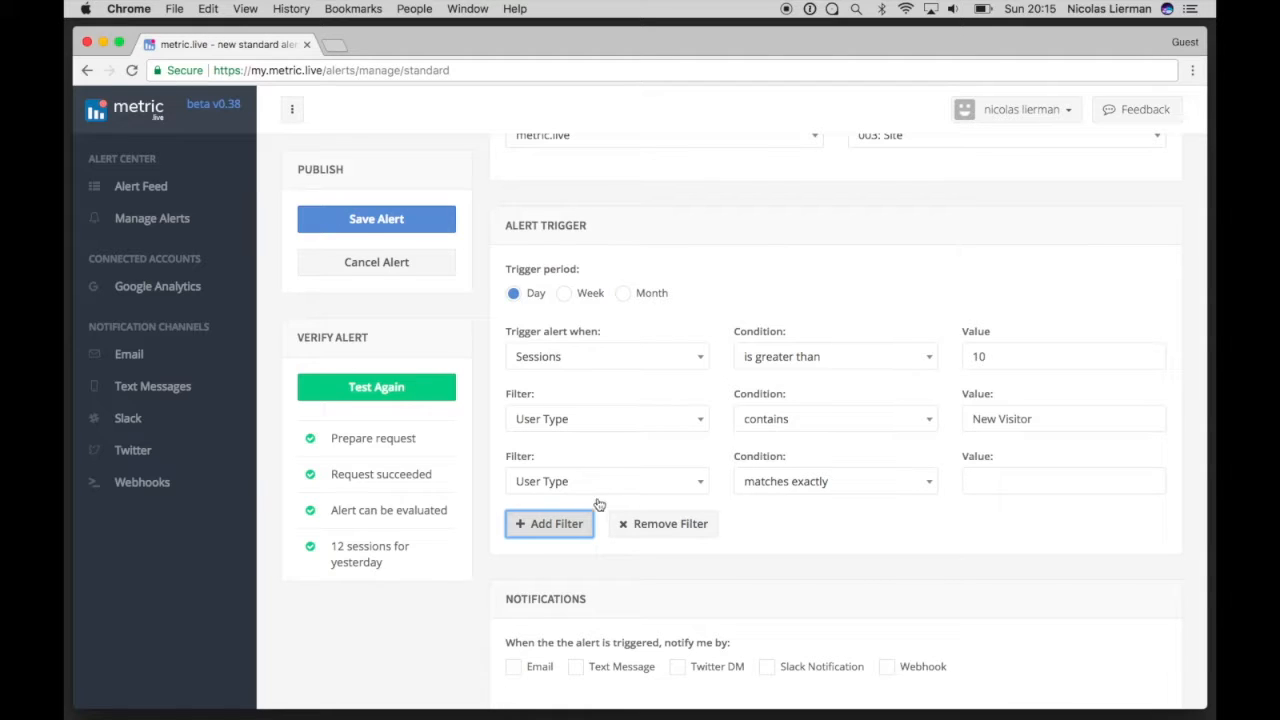
pyautogui.click(662, 524)
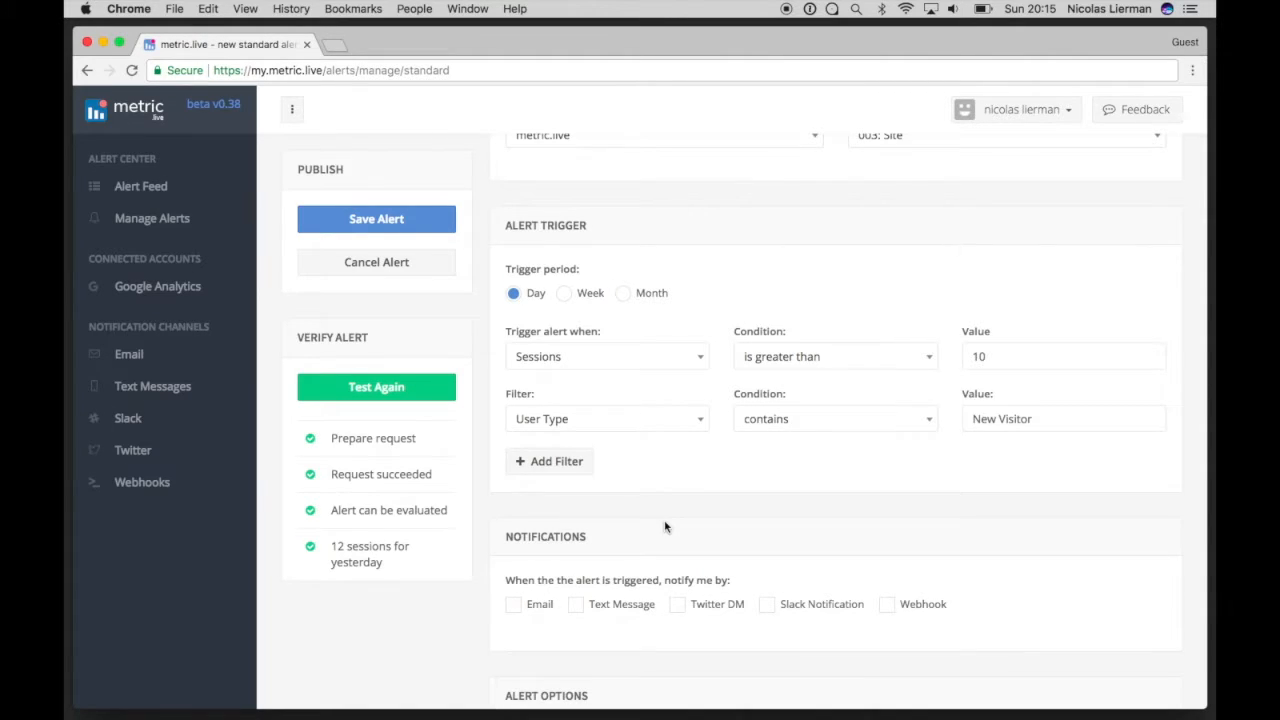
# - Enable email notifications for the alert and set it to pause when triggered
pyautogui.scroll(-5, 665, 527)
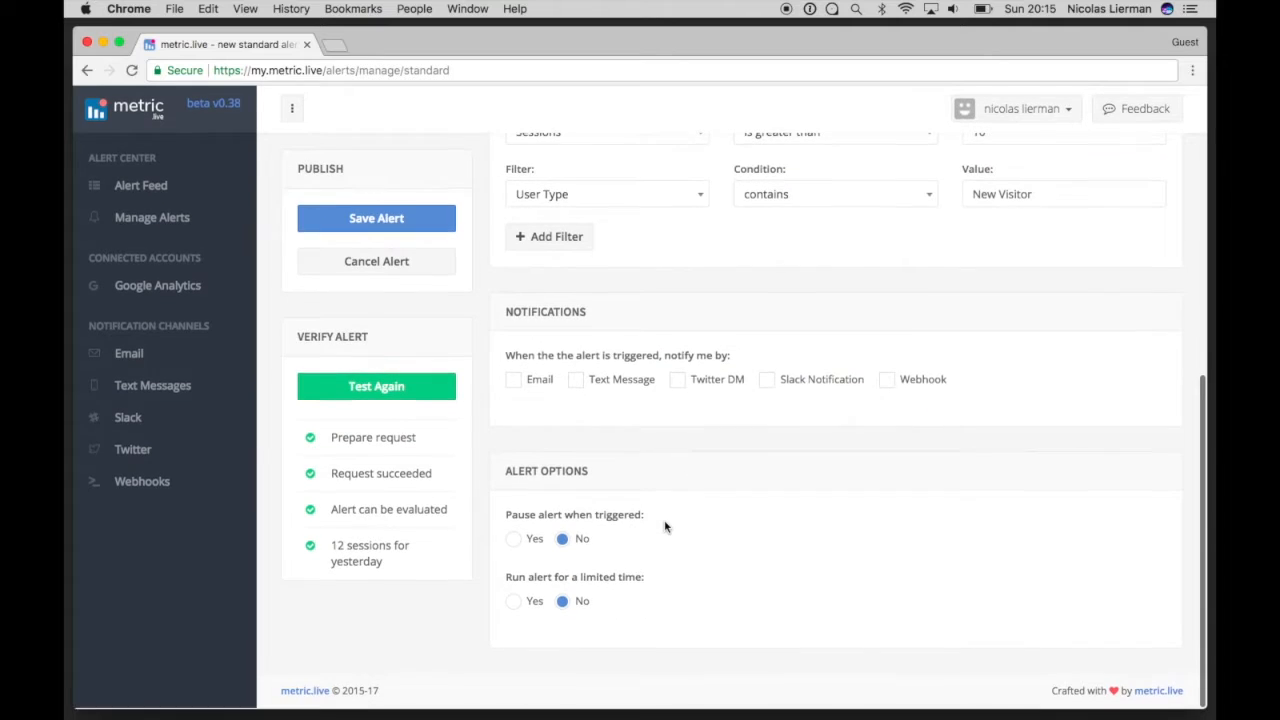
pyautogui.click(513, 382)
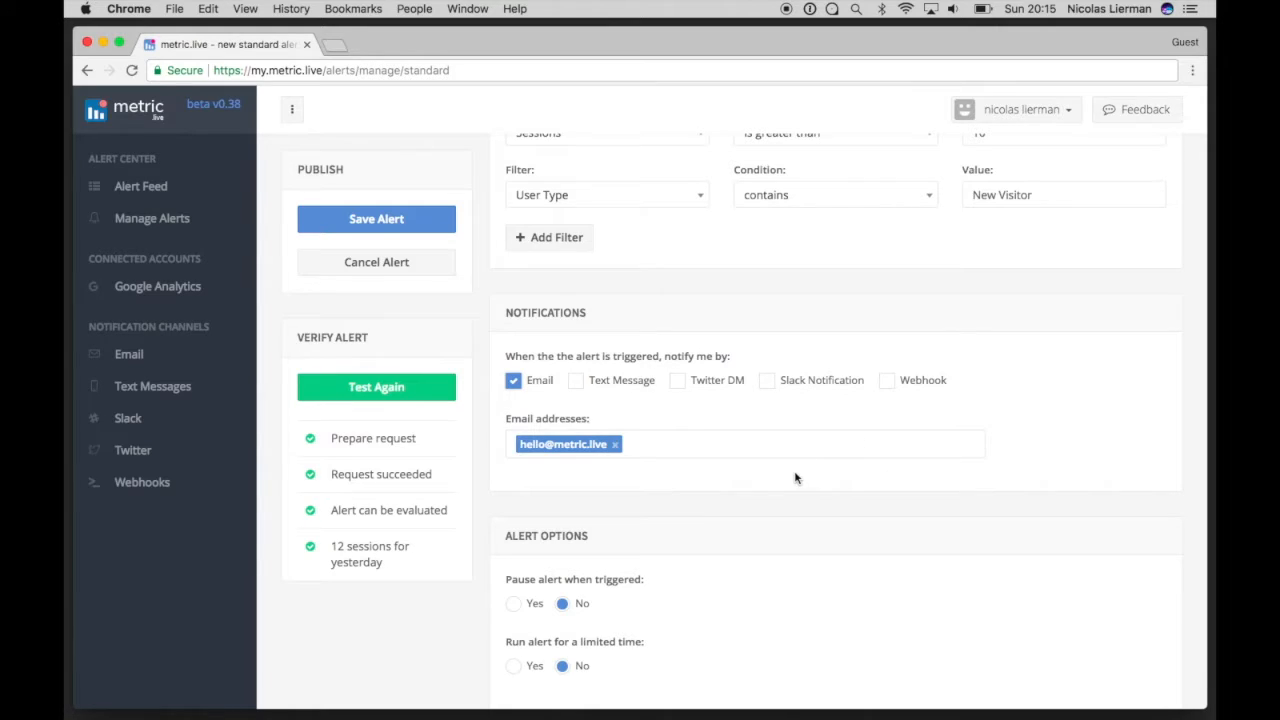
pyautogui.scroll(-2, 796, 478)
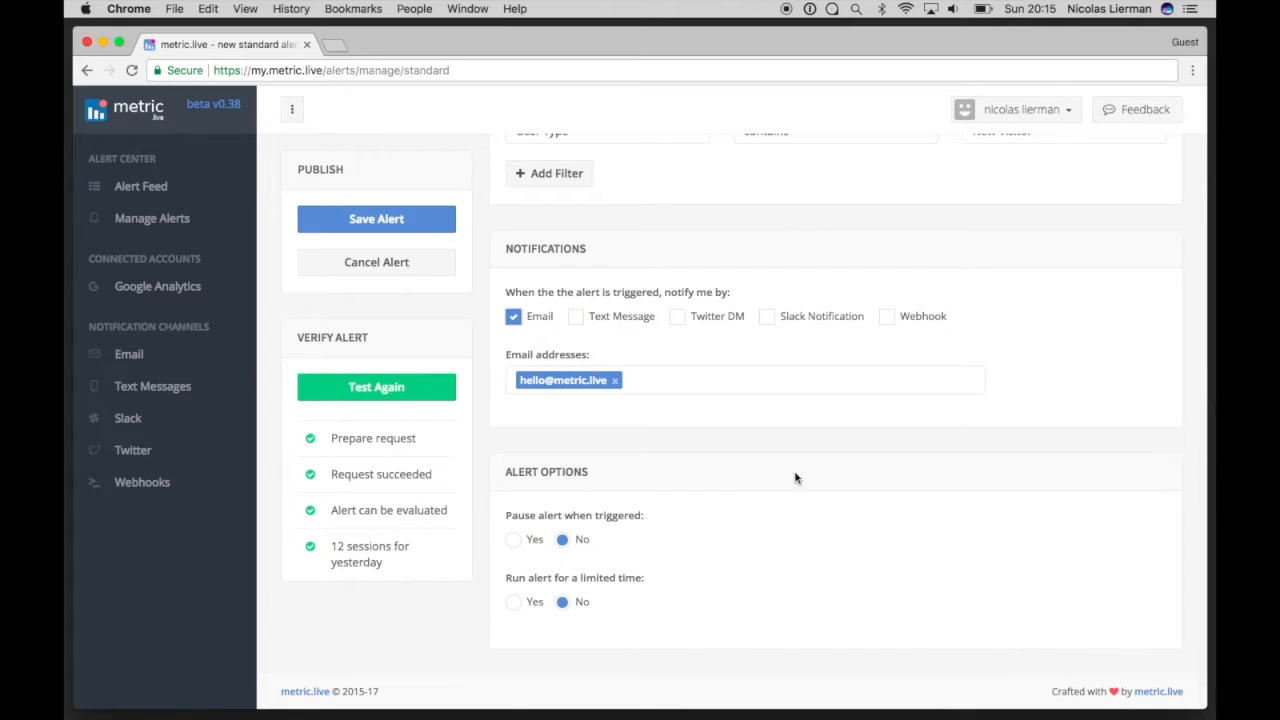
pyautogui.click(514, 542)
# - Run the alert for a limited time, pausing it after 12/31/17
pyautogui.scroll(-1, 700, 530)
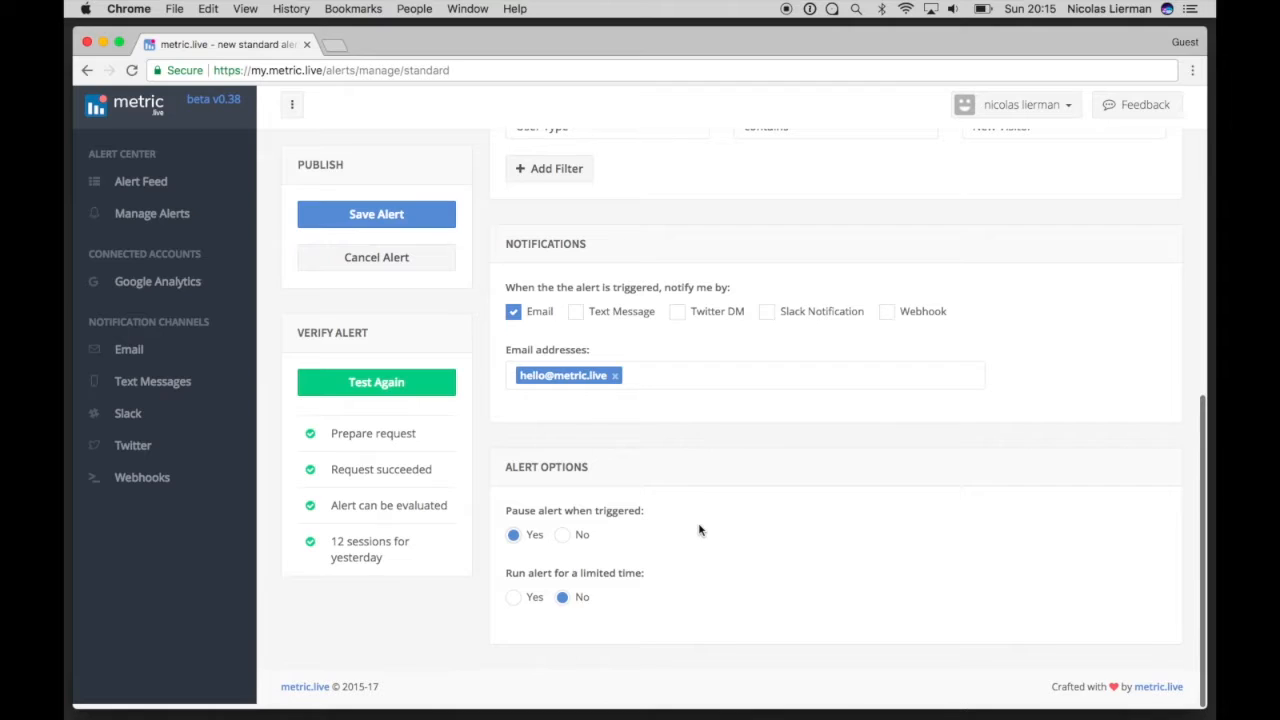
pyautogui.click(514, 602)
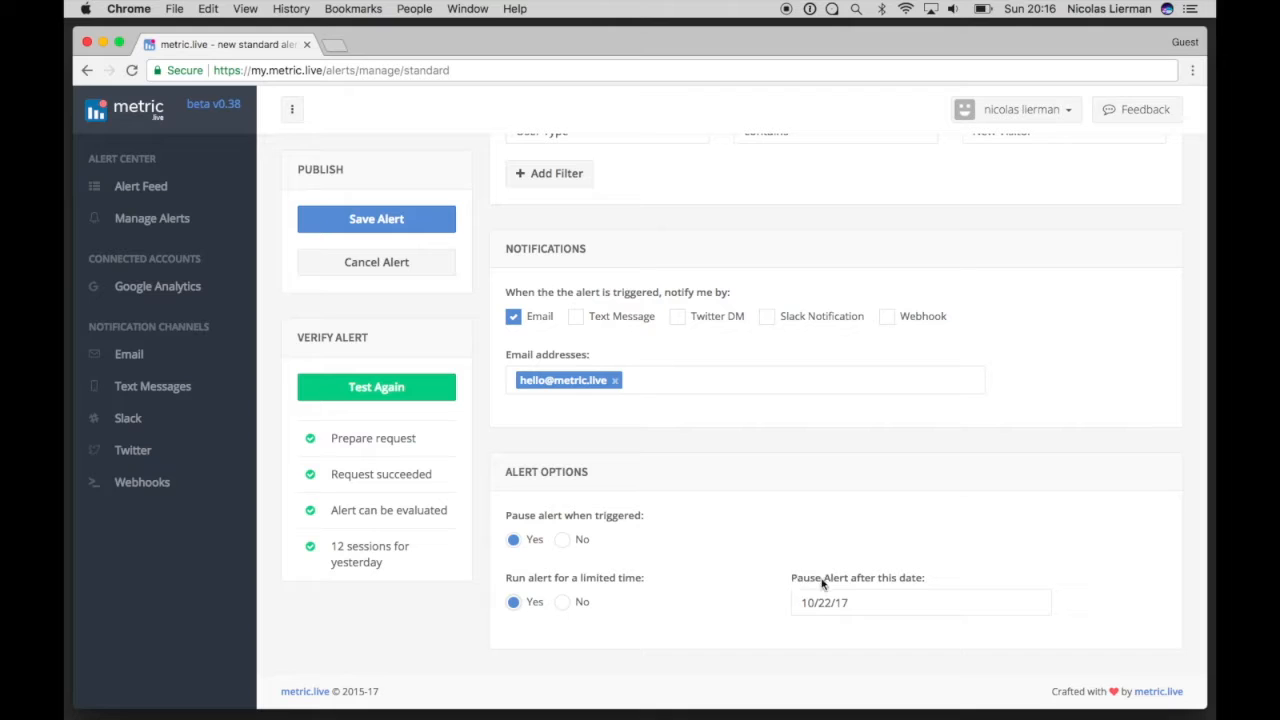
pyautogui.click(867, 600)
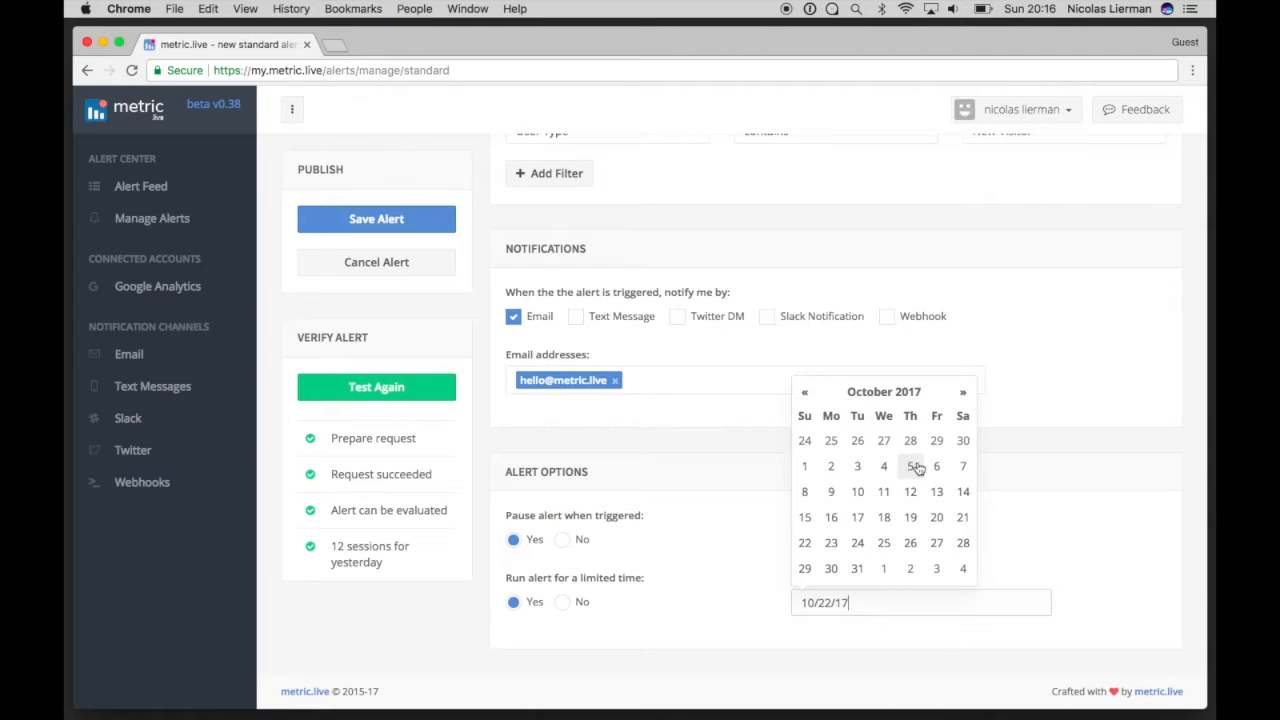
pyautogui.click(962, 395)
pyautogui.click(962, 395)
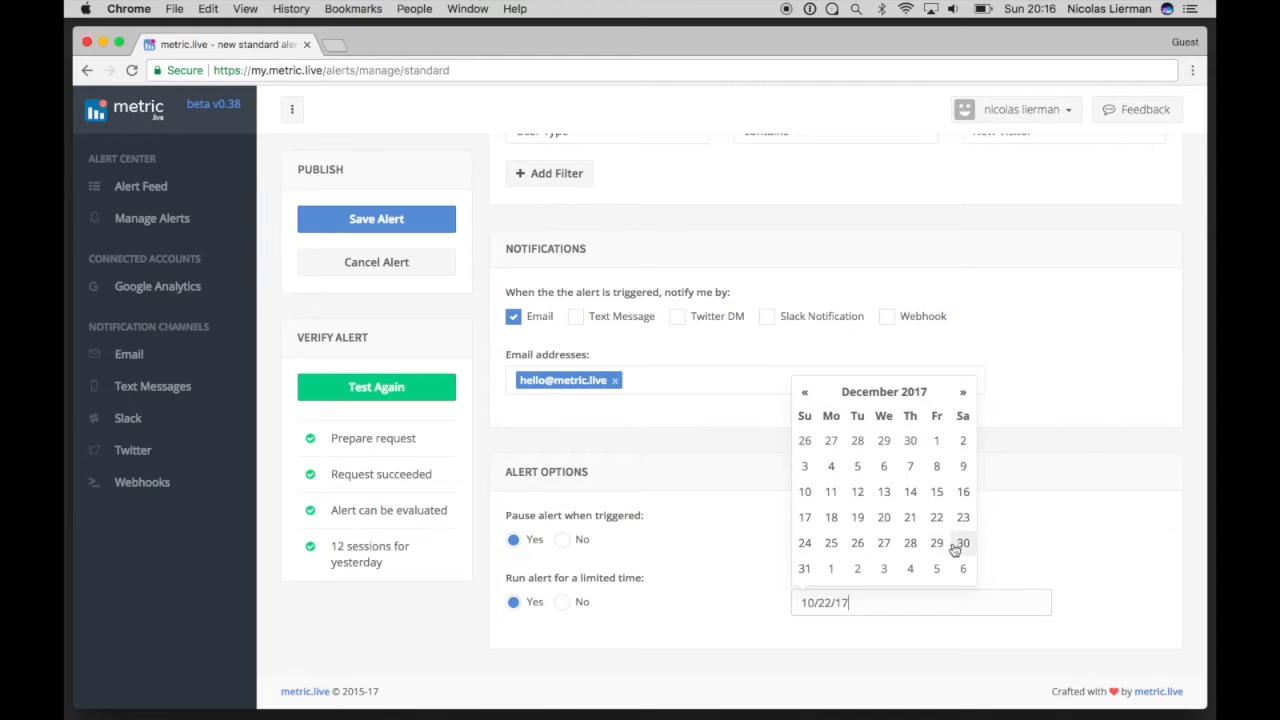
pyautogui.click(806, 569)
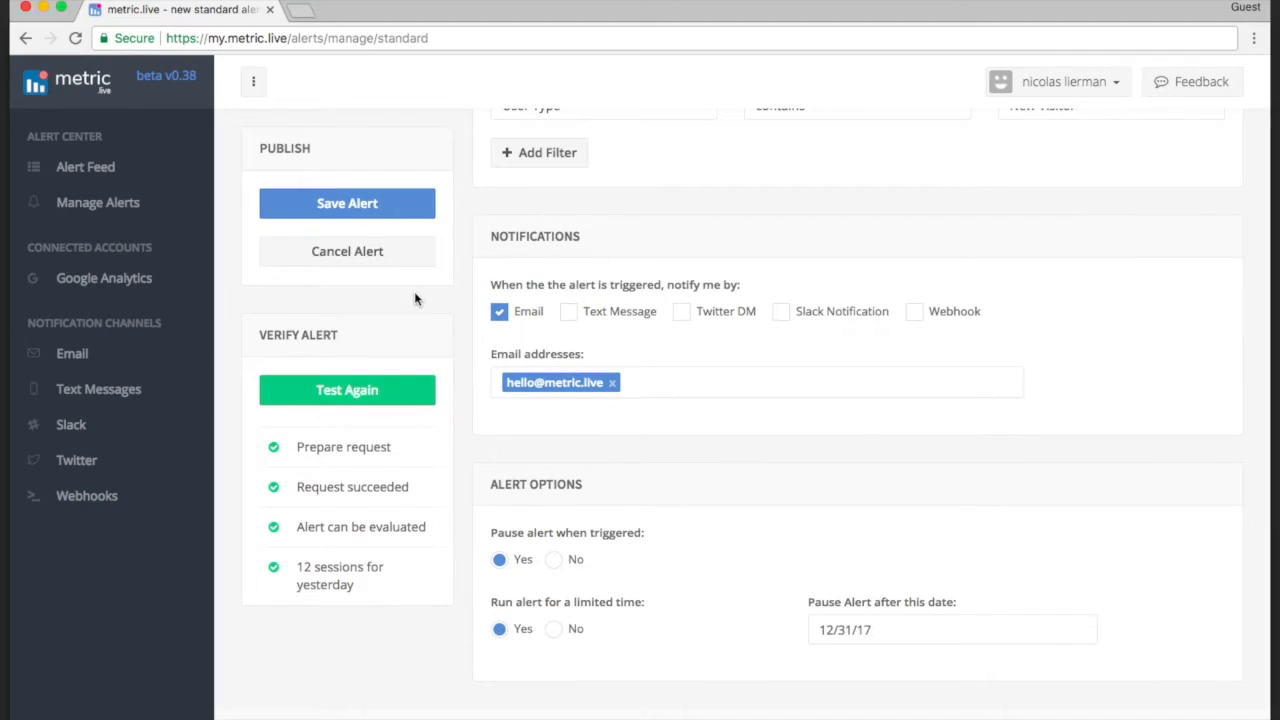
# - Save the new standard alert My First Alert with its trigger, notification and pause settings
pyautogui.click(381, 205)
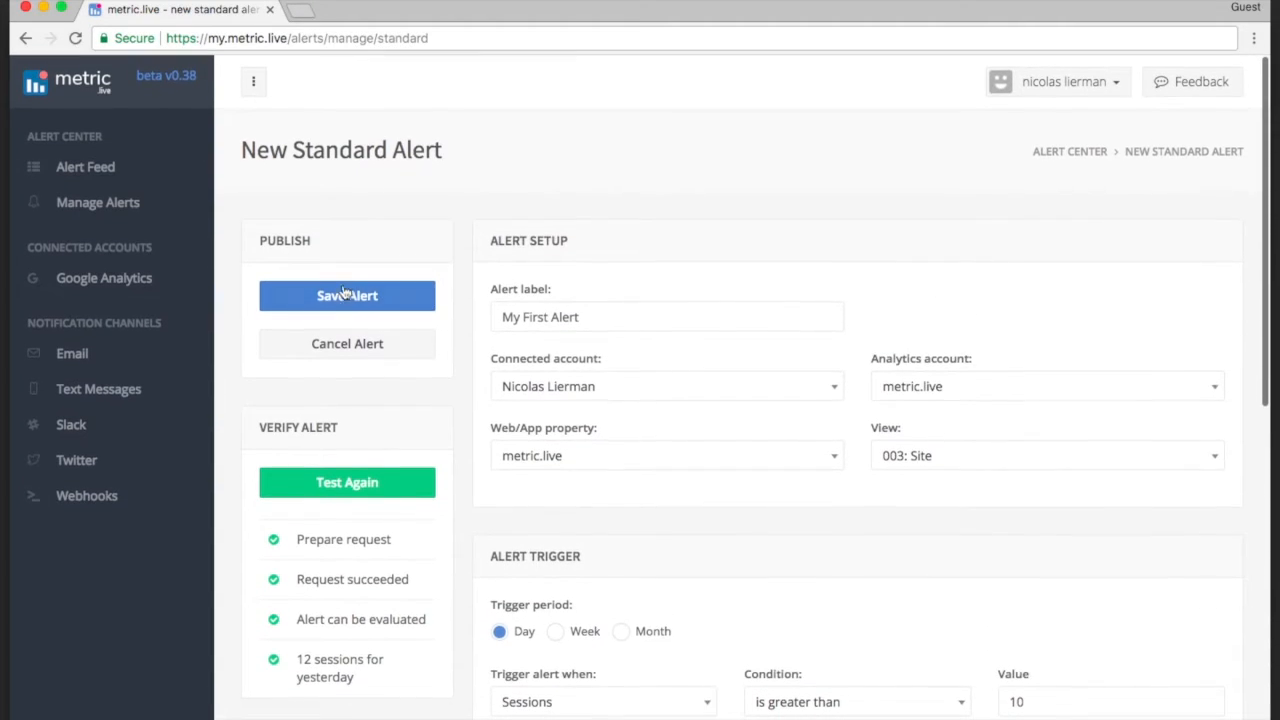
pyautogui.click(337, 297)
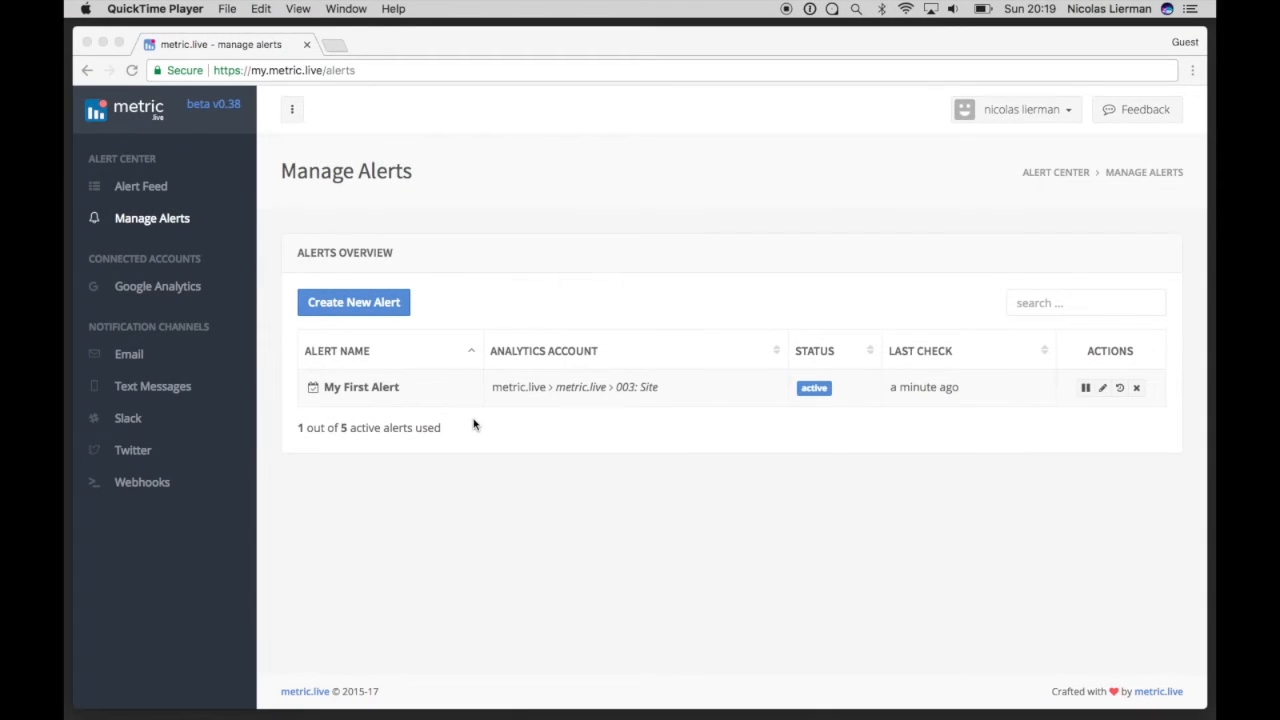
# - Pause My First Alert in the alerts overview and set it running again
pyautogui.click(1065, 405)
pyautogui.click(1085, 389)
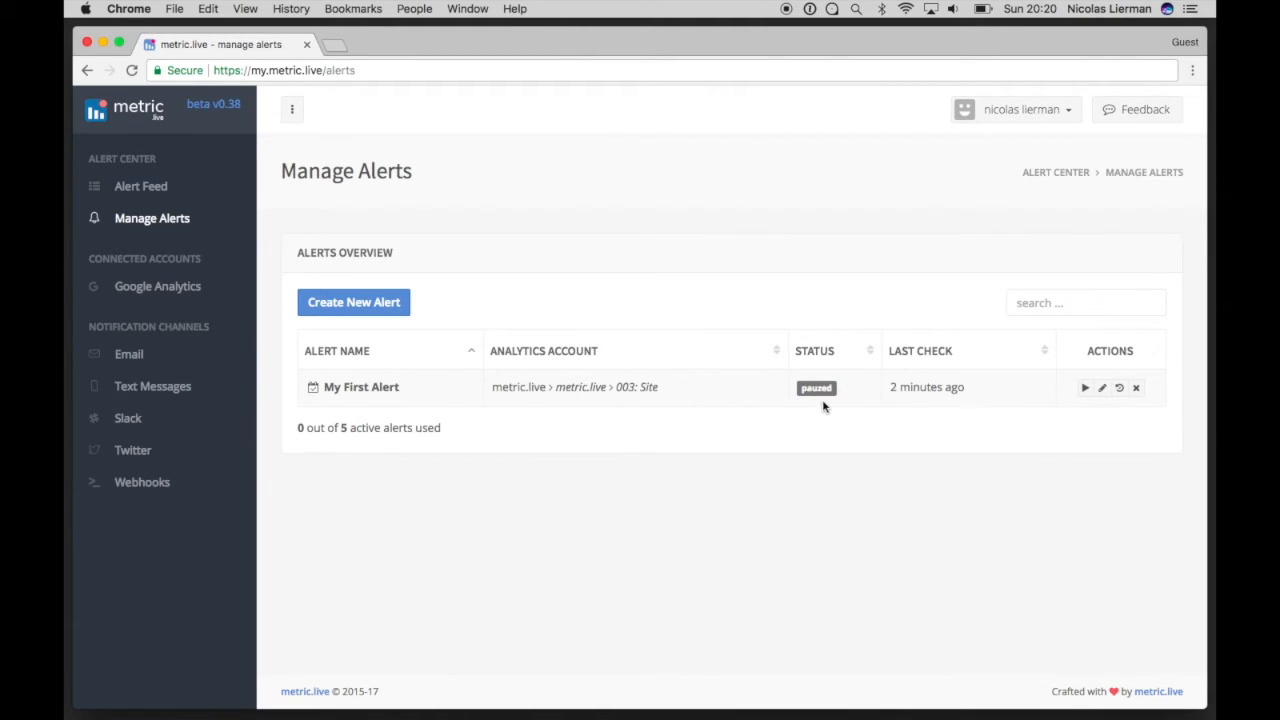
pyautogui.click(1084, 388)
# - Review the alert log of My First Alert, and call up its delete confirmation and cancel it
pyautogui.click(1120, 388)
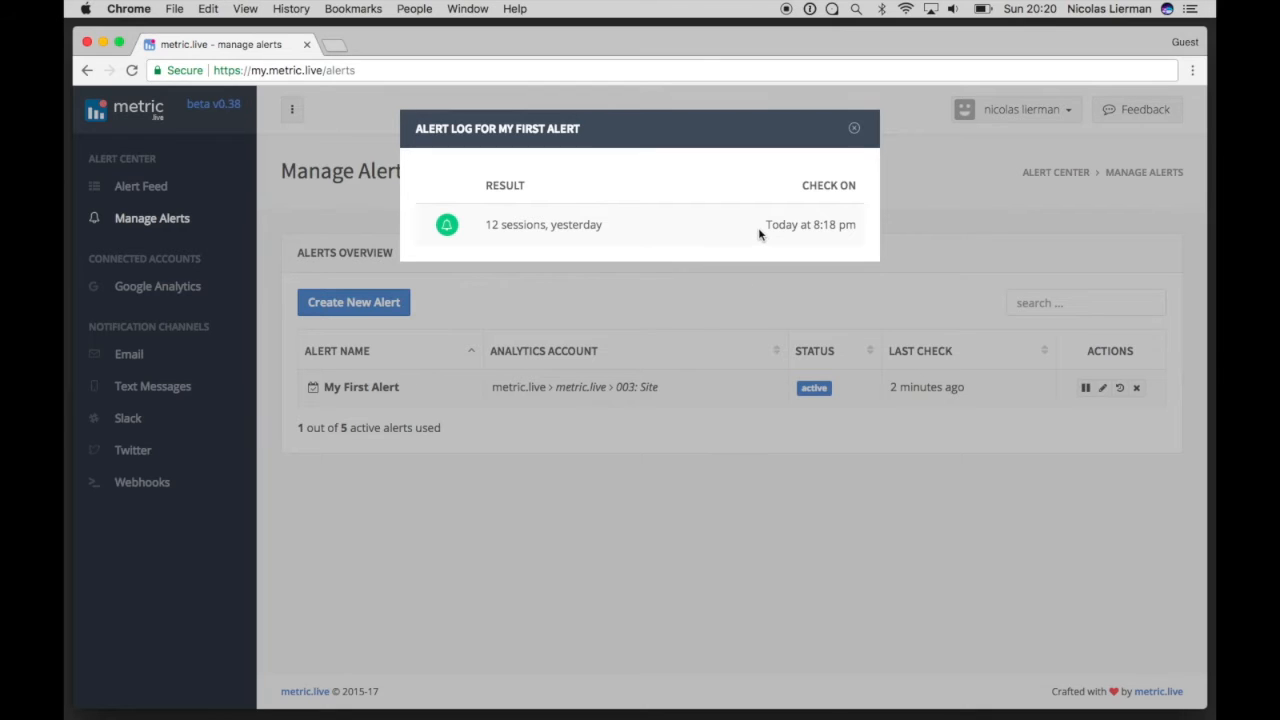
pyautogui.click(854, 129)
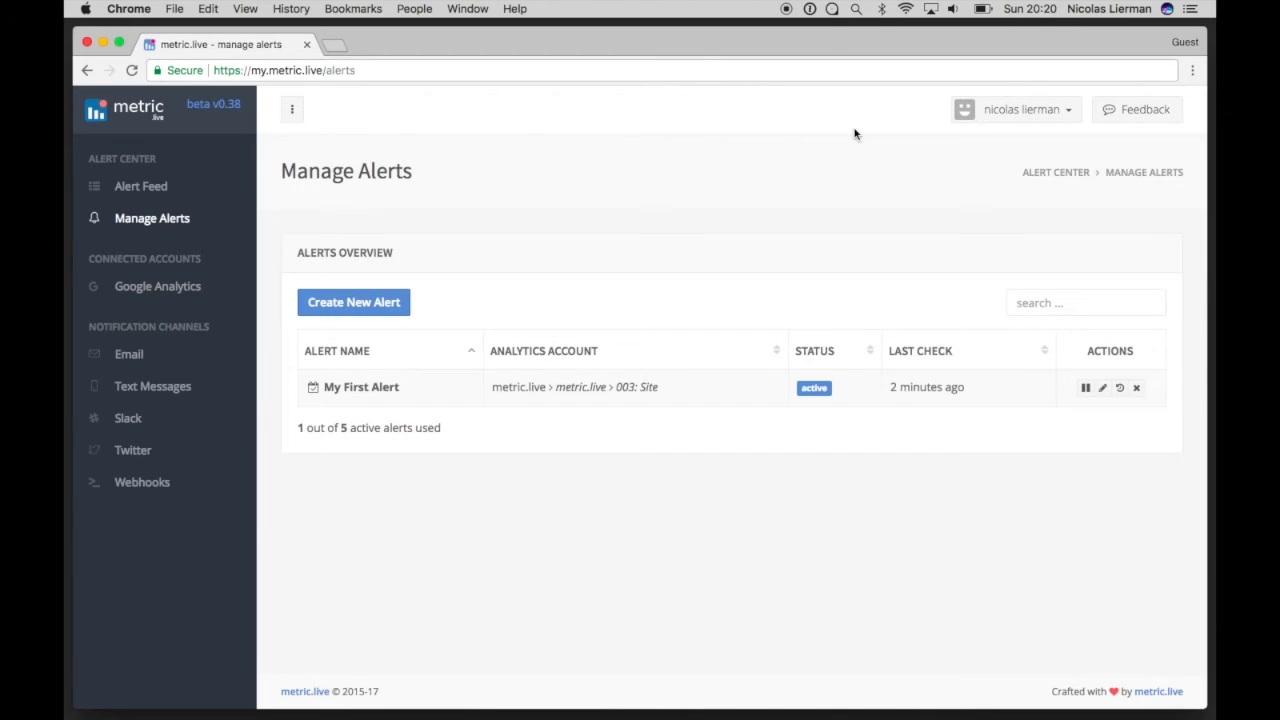
pyautogui.click(1137, 387)
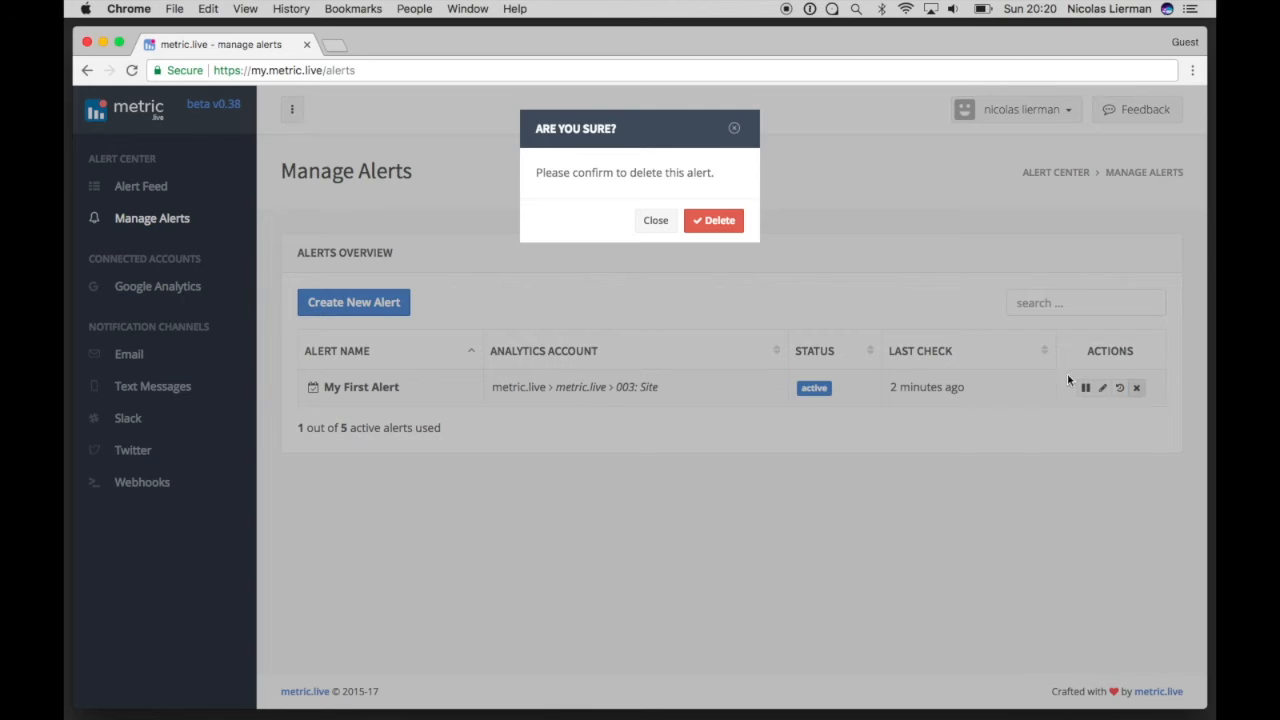
pyautogui.click(659, 221)
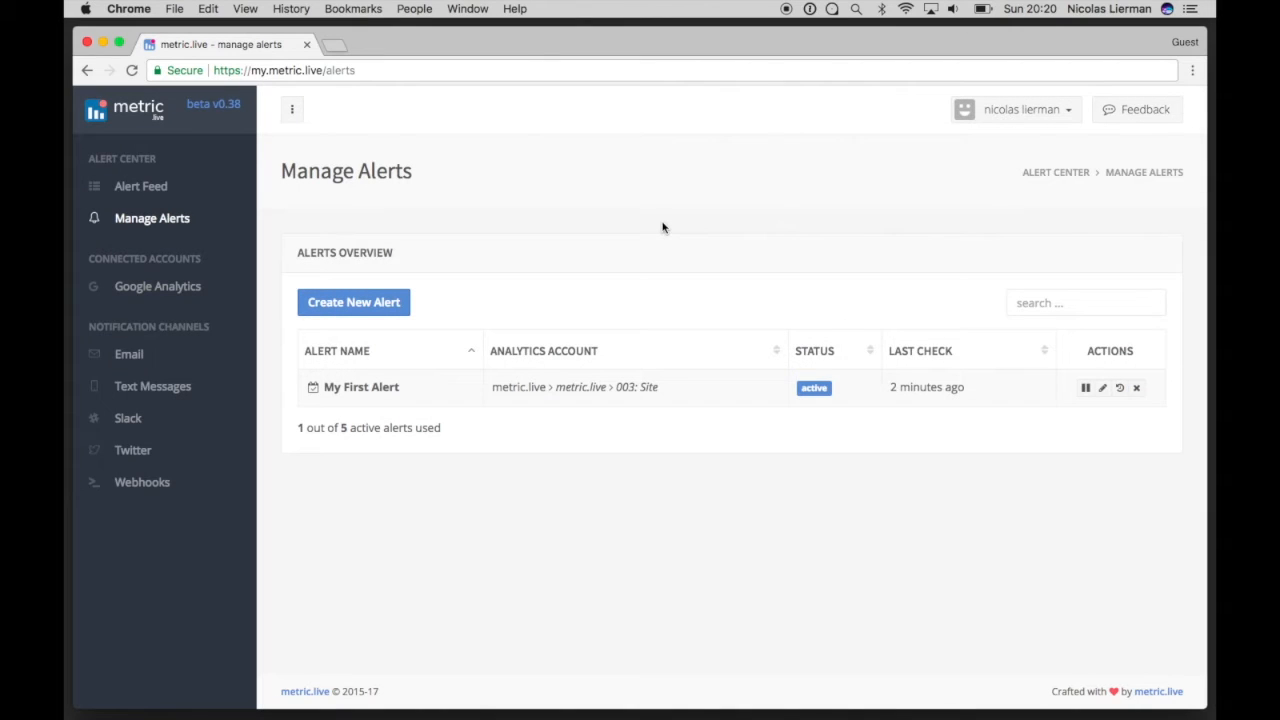
# - Examine the query and sent notifications of the triggered My First Alert in the alert feed, and collapse its details
pyautogui.click(172, 184)
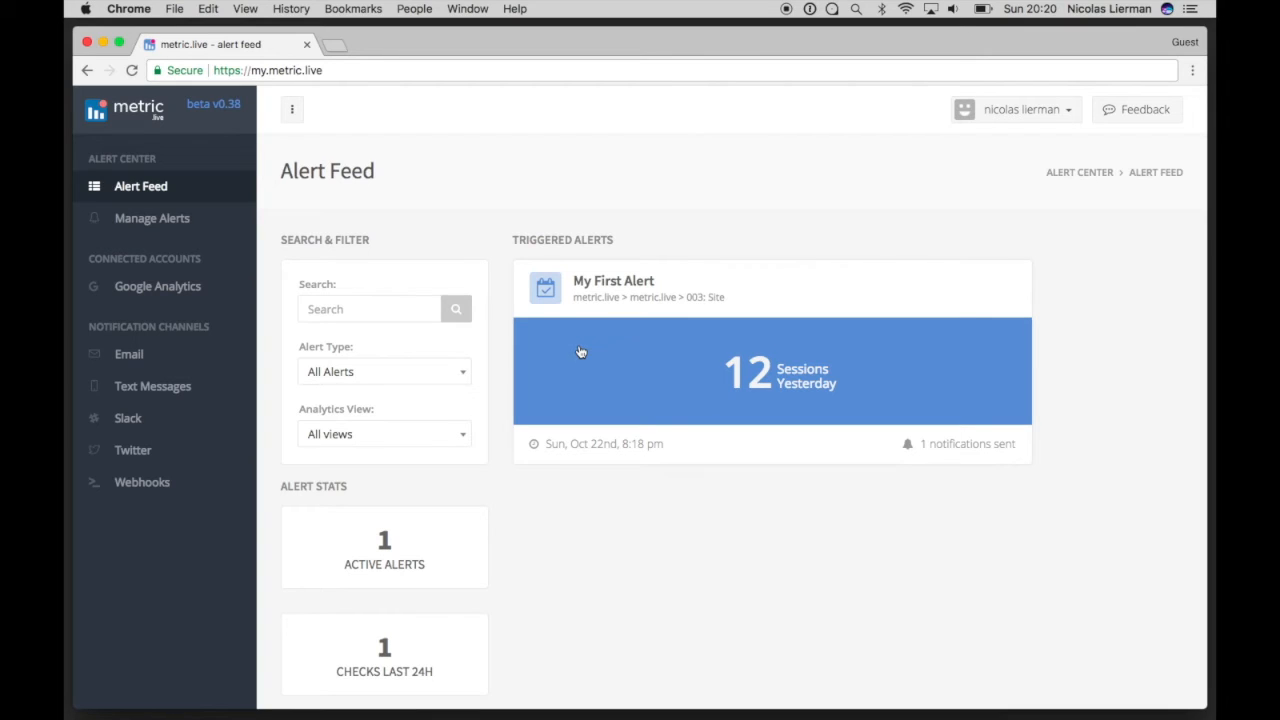
pyautogui.click(618, 364)
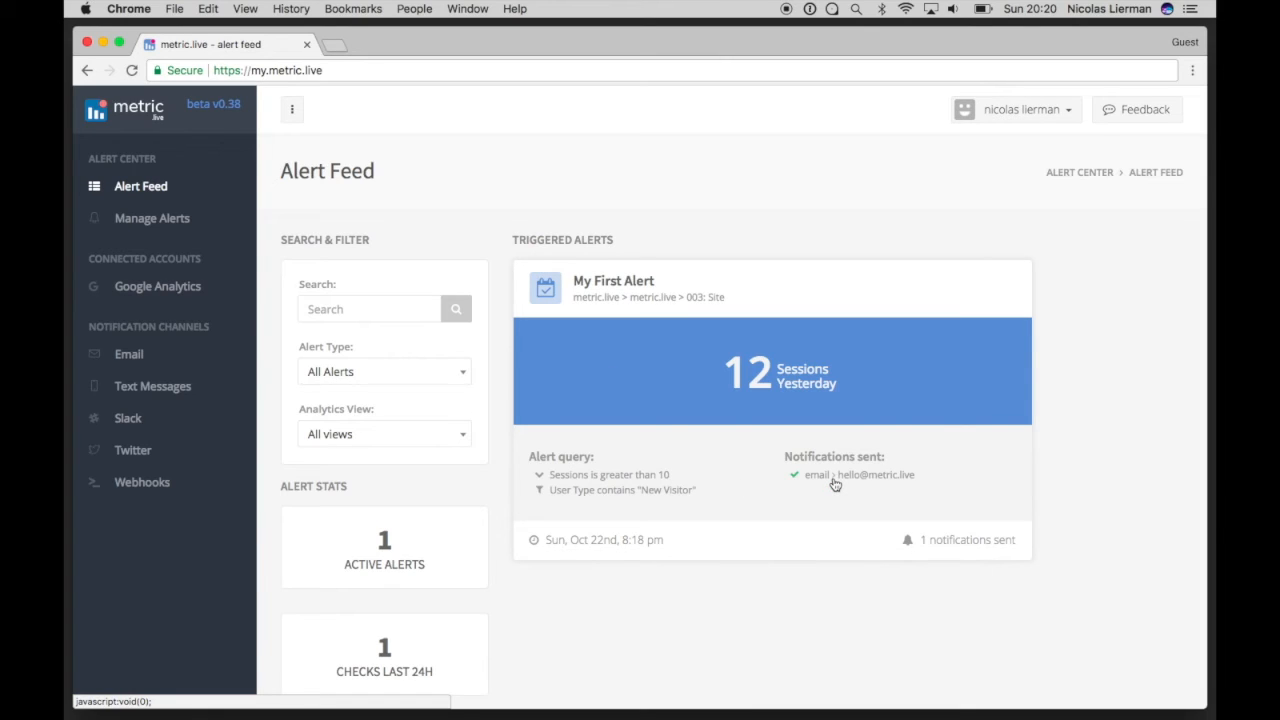
pyautogui.click(843, 381)
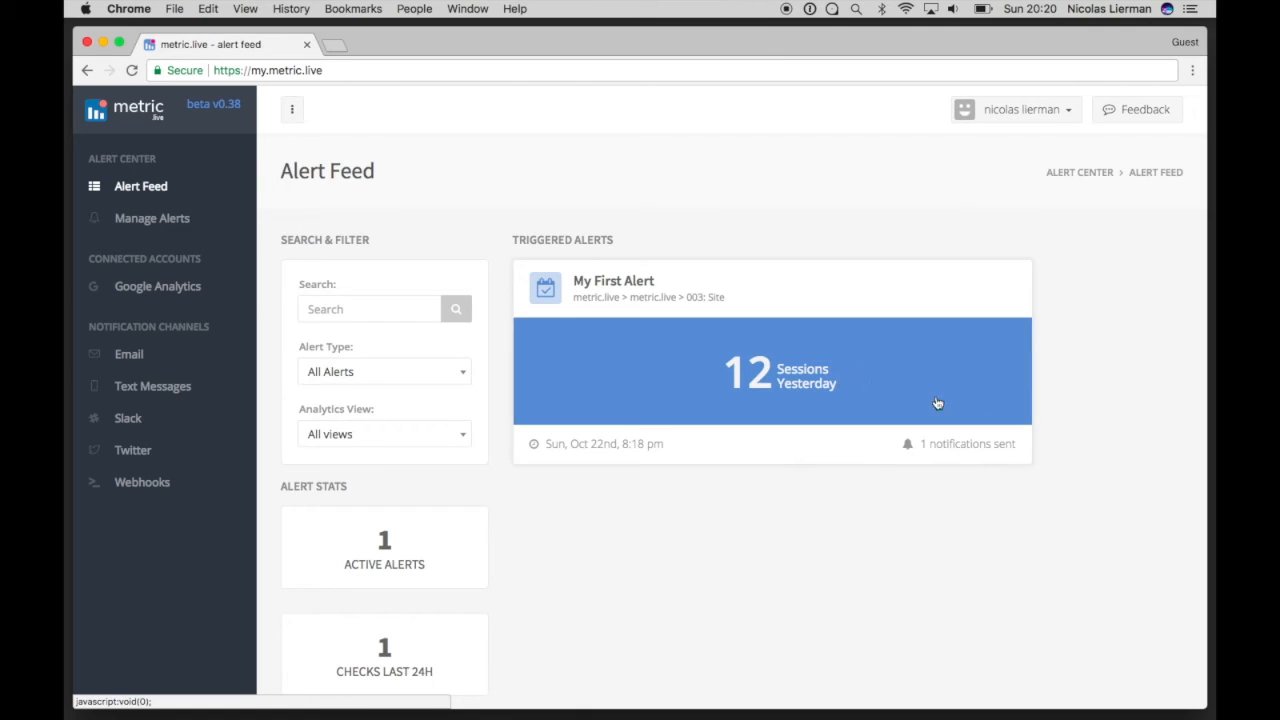